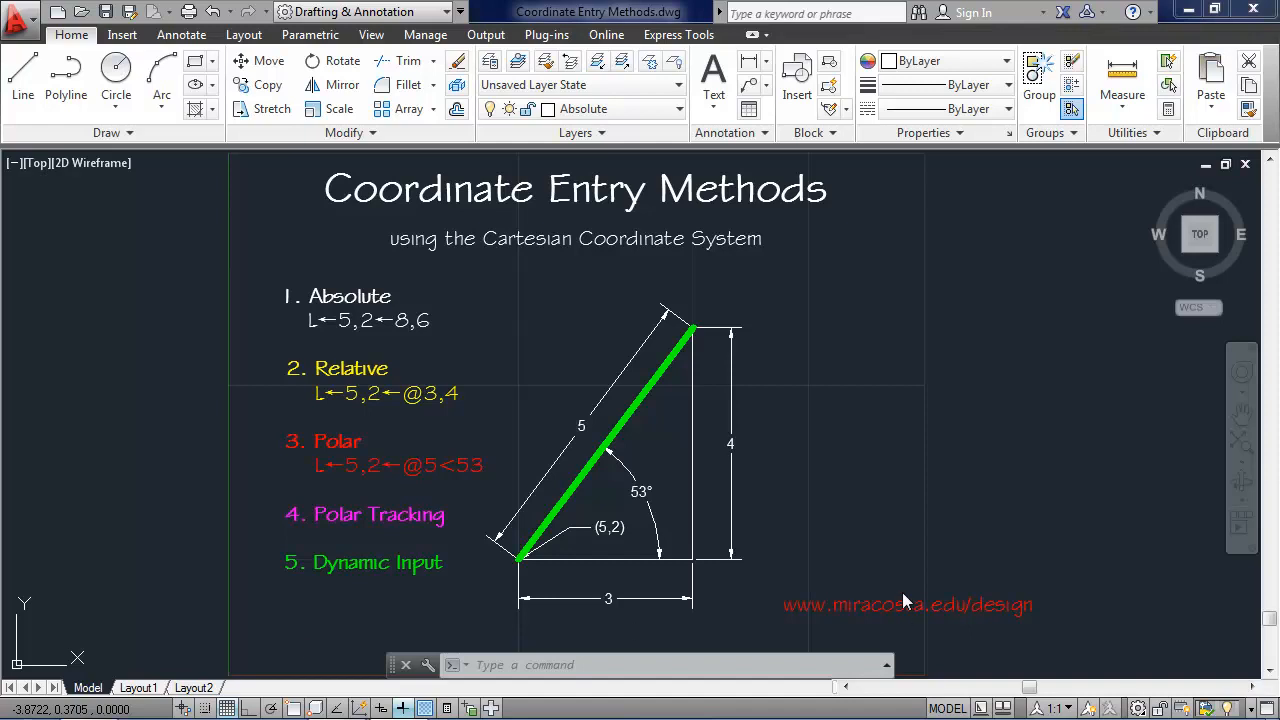
Step: Erase the five overlapping diagonal lines on the triangle's hypotenuse, one after another, from the green one down to the thin white one
mouse_move(642, 397)
left_click(643, 396)
key("Delete")
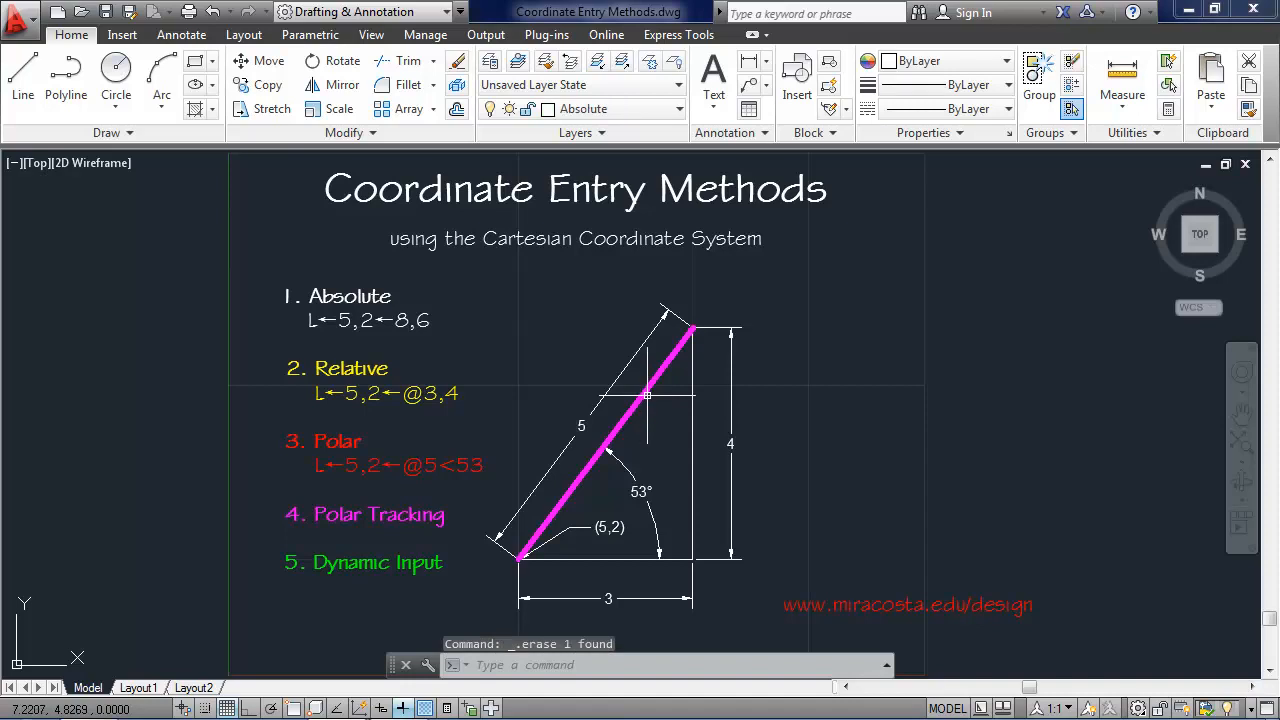
left_click(647, 395)
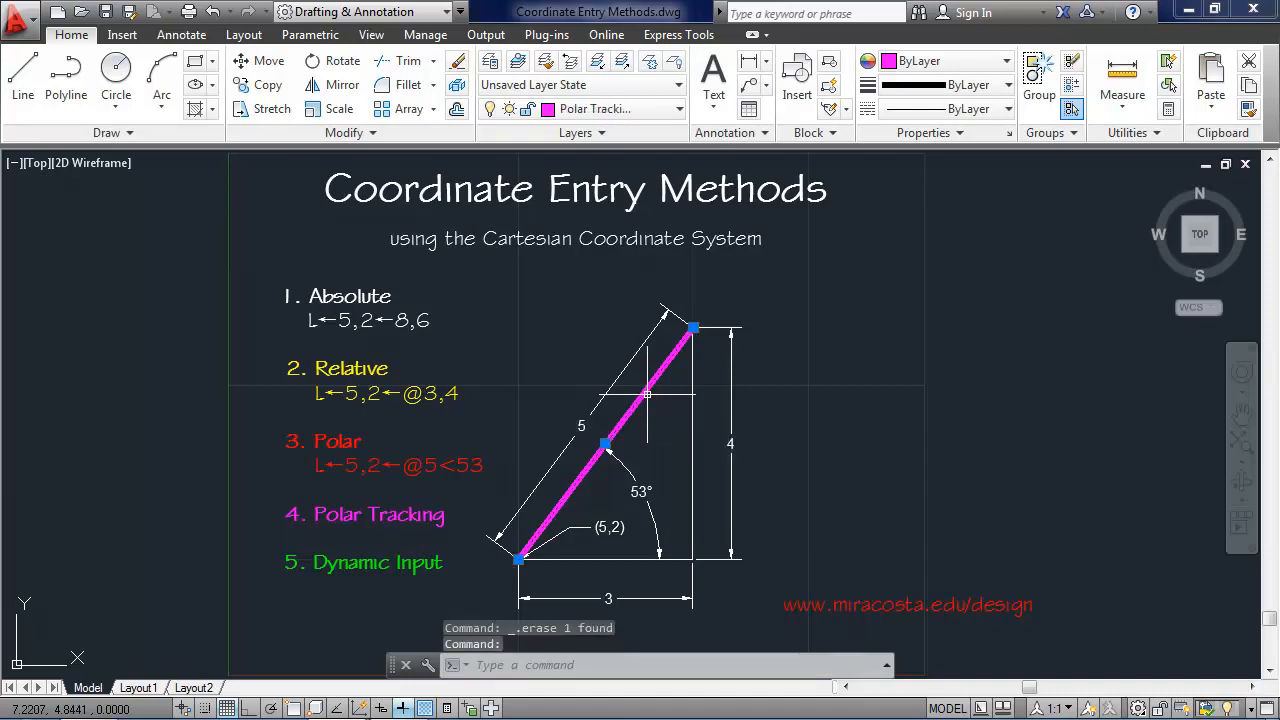
key("Delete")
left_click(647, 395)
key("Delete")
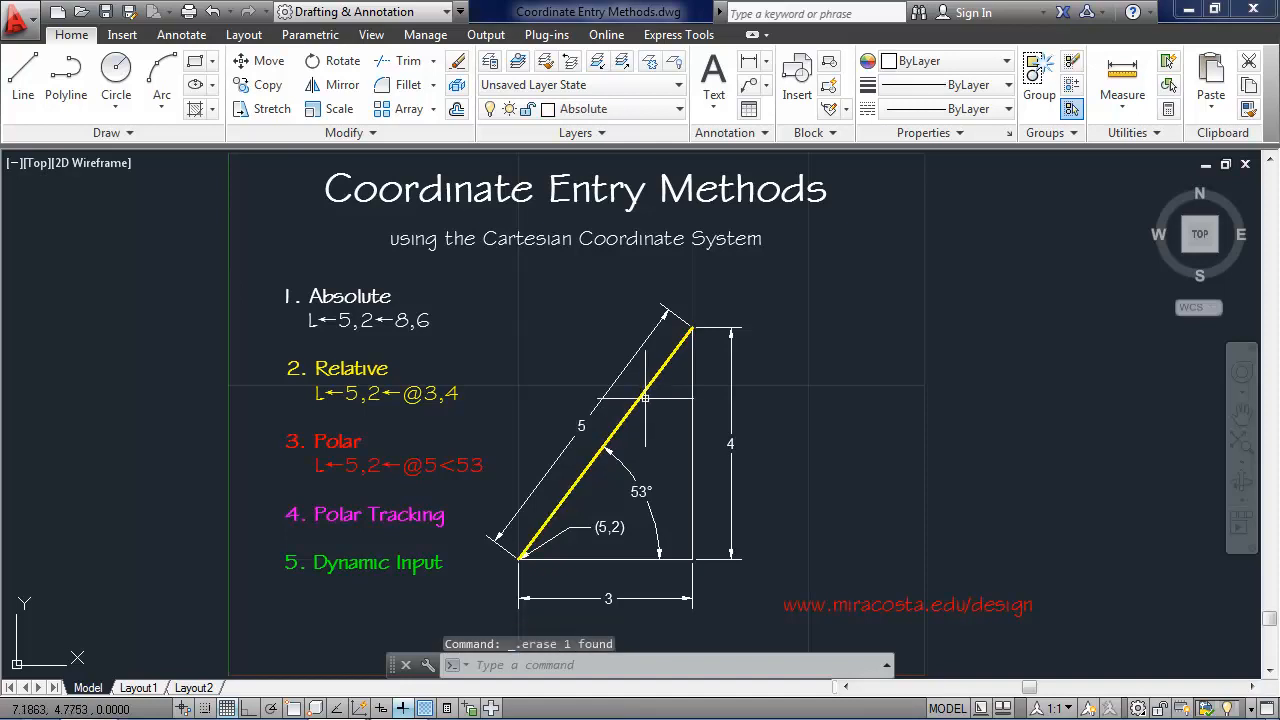
left_click(644, 397)
key("Delete")
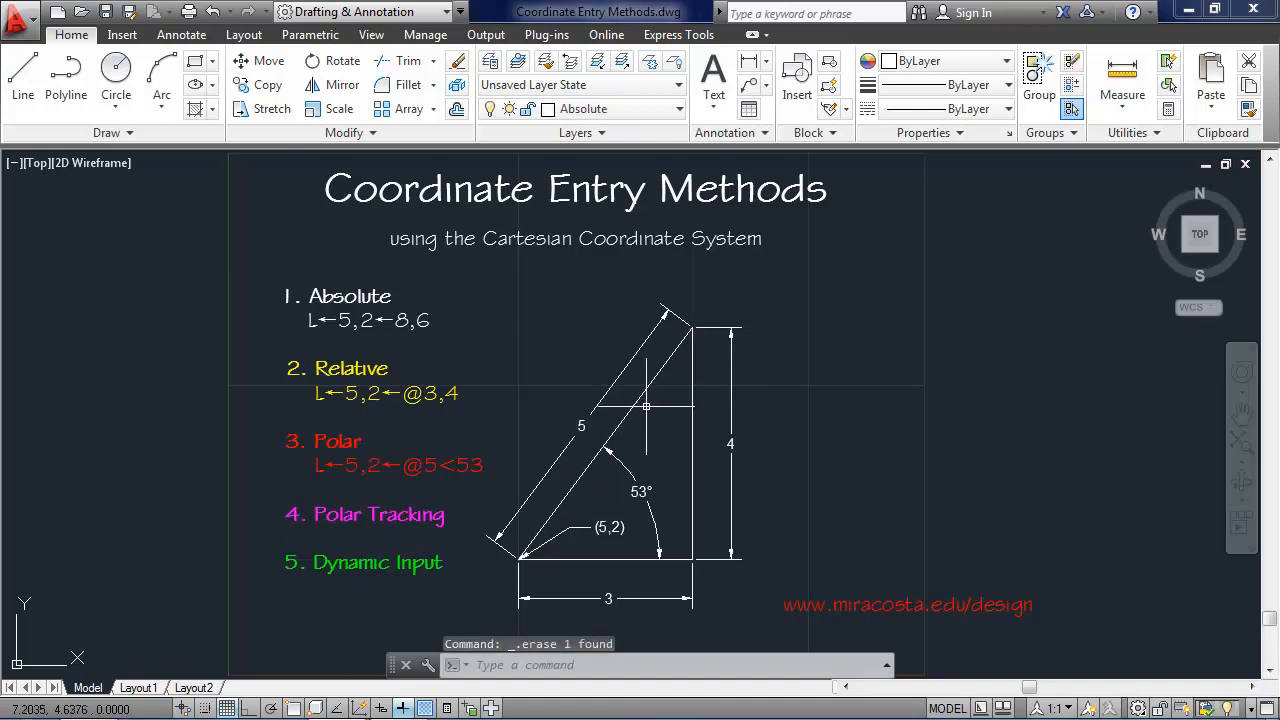
left_click(645, 393)
key("Delete")
left_click(785, 276)
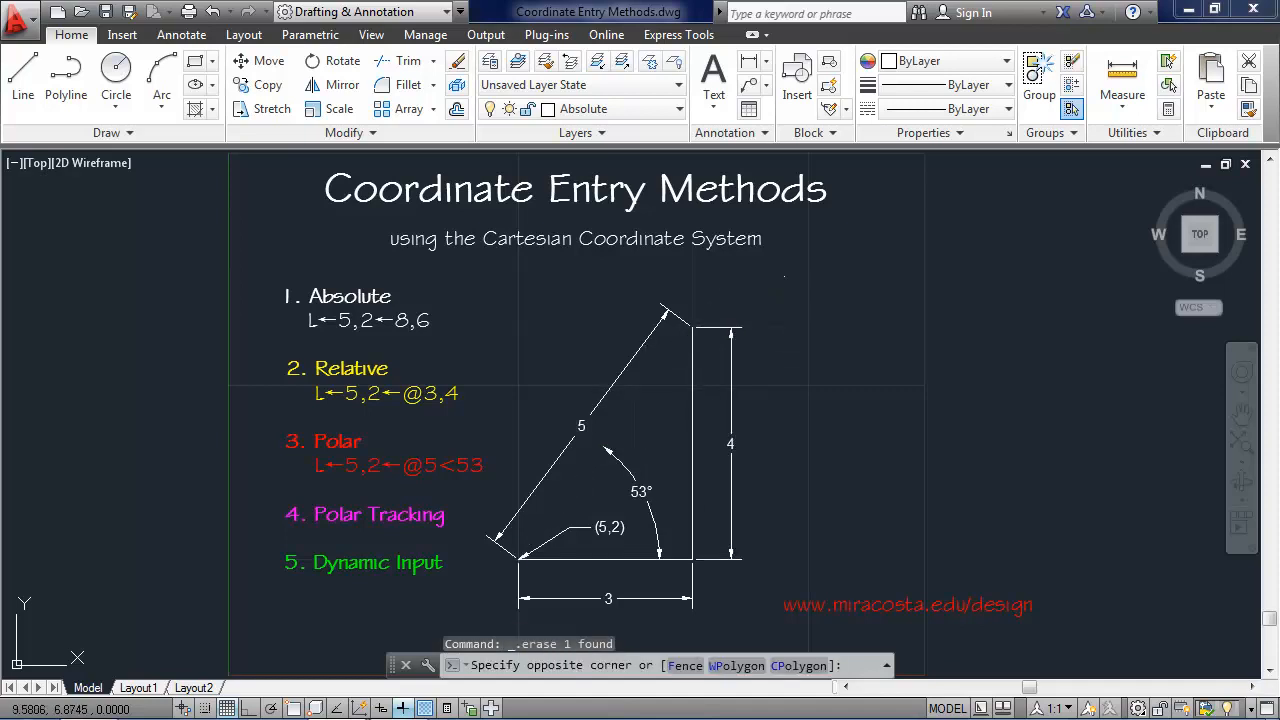
left_click(502, 614)
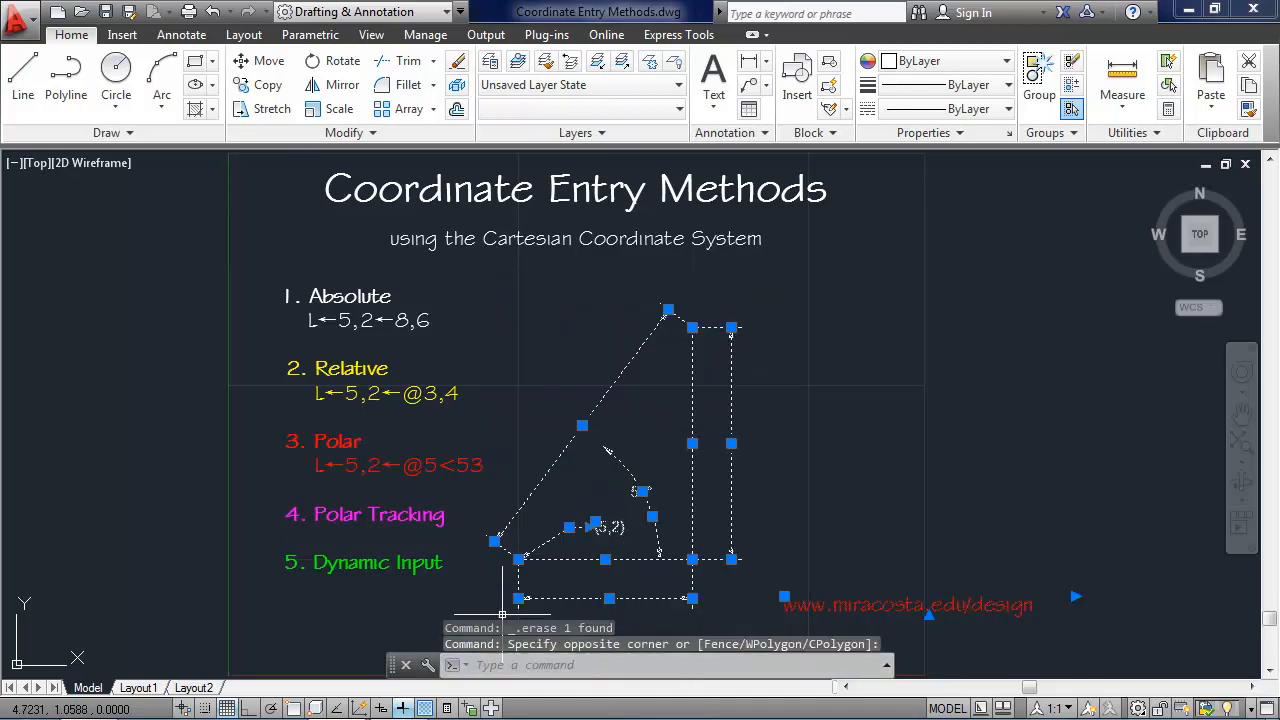
key("Escape")
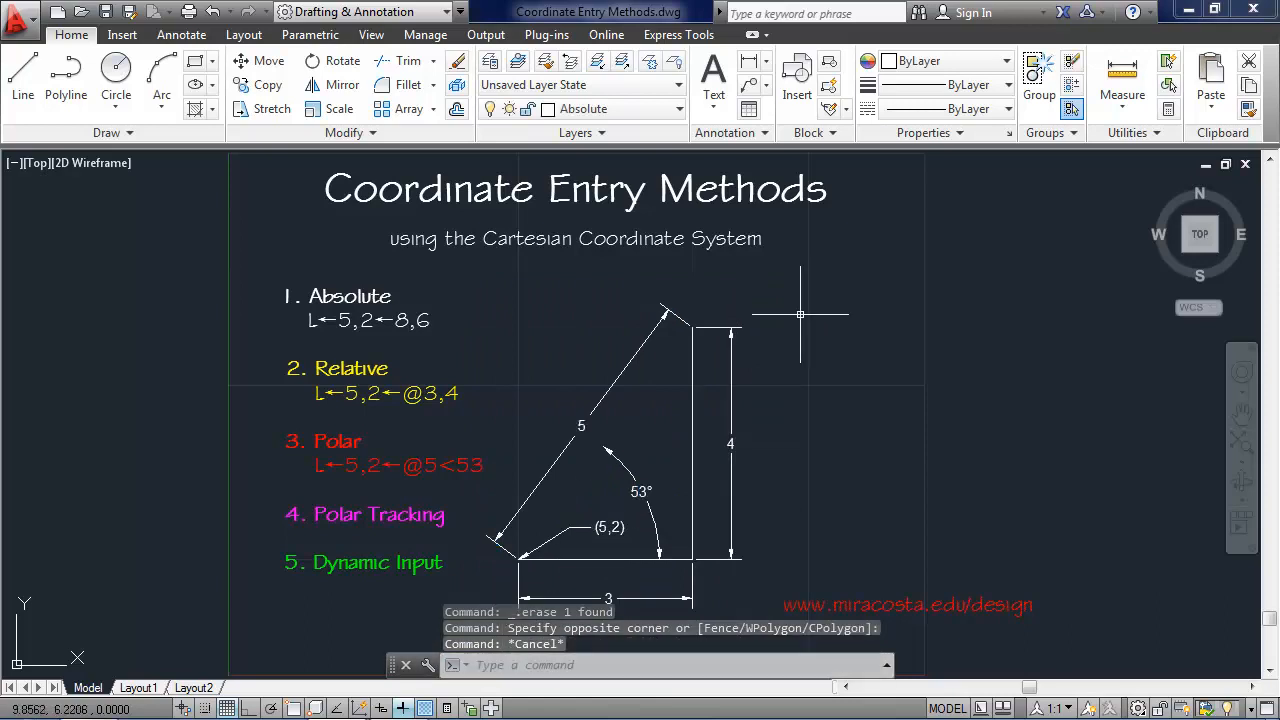
Step: Erase the triangle's two remaining sides together with all dimensions and the (5,2) leader, keeping the website text
left_click(707, 298)
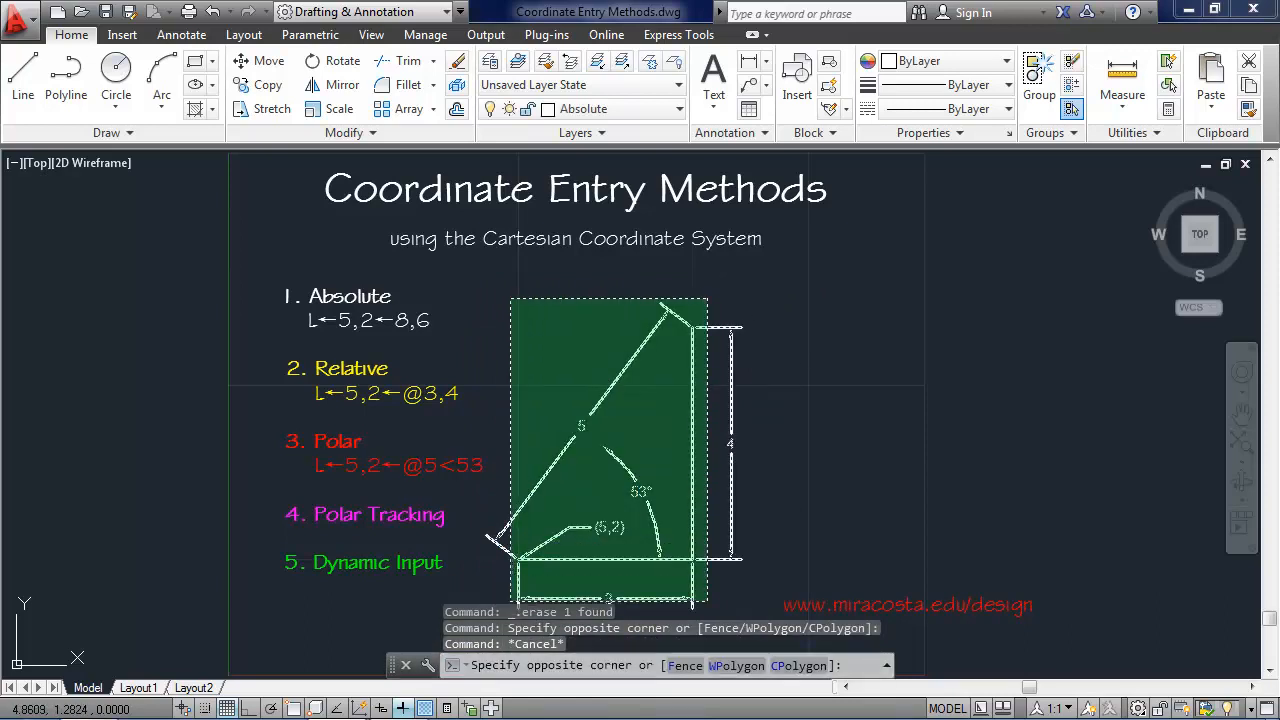
left_click(507, 597)
key("Delete")
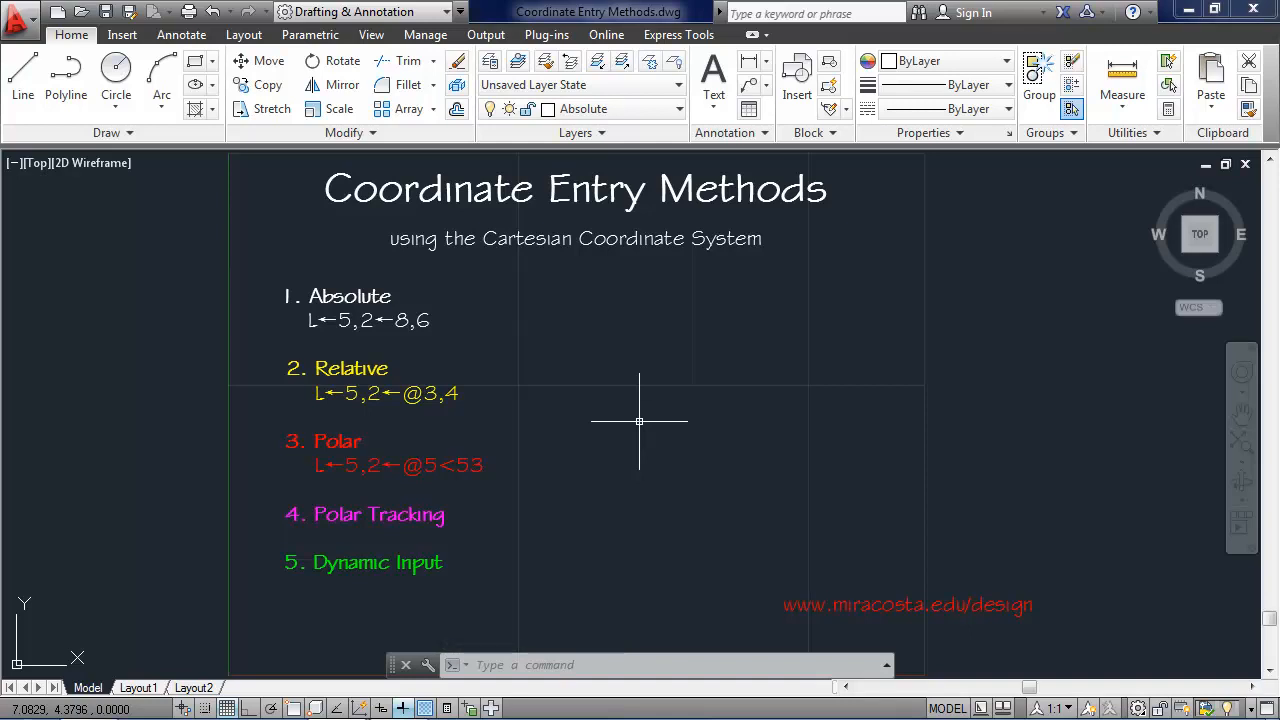
Step: Draw a line on the Absolute layer from 5,2 to 8,6 using absolute coordinates
type("l")
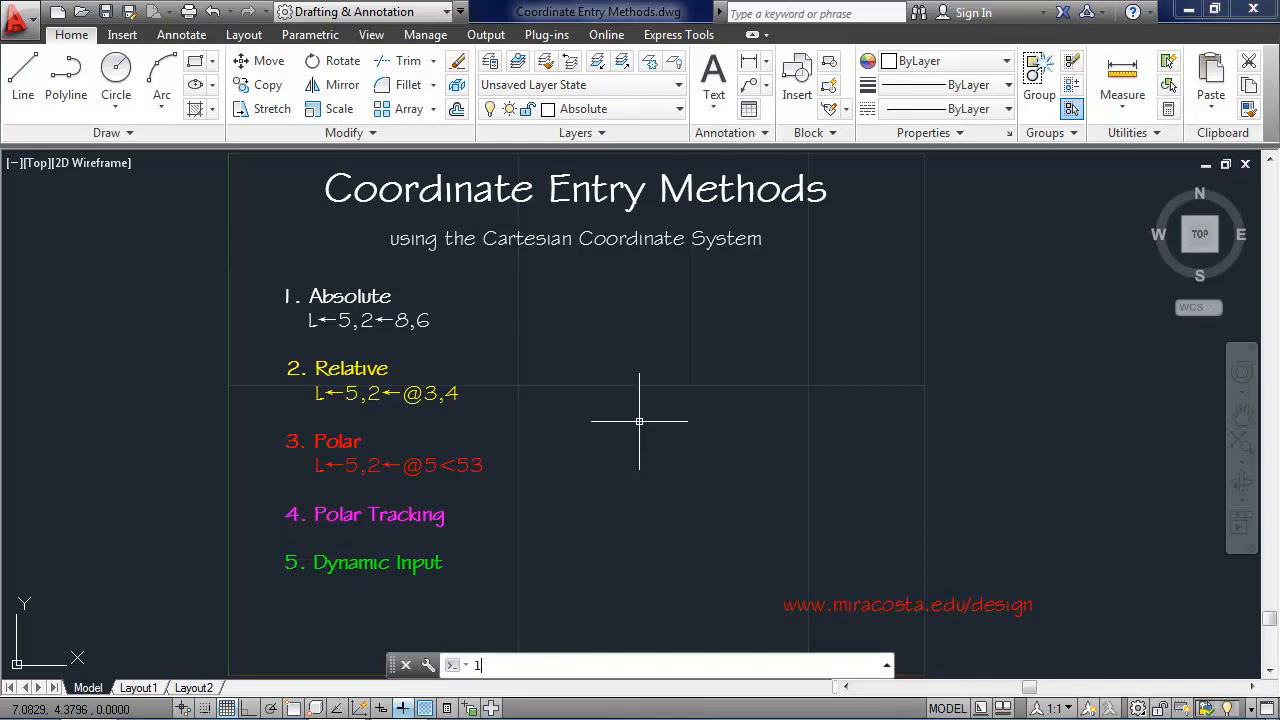
key("Return")
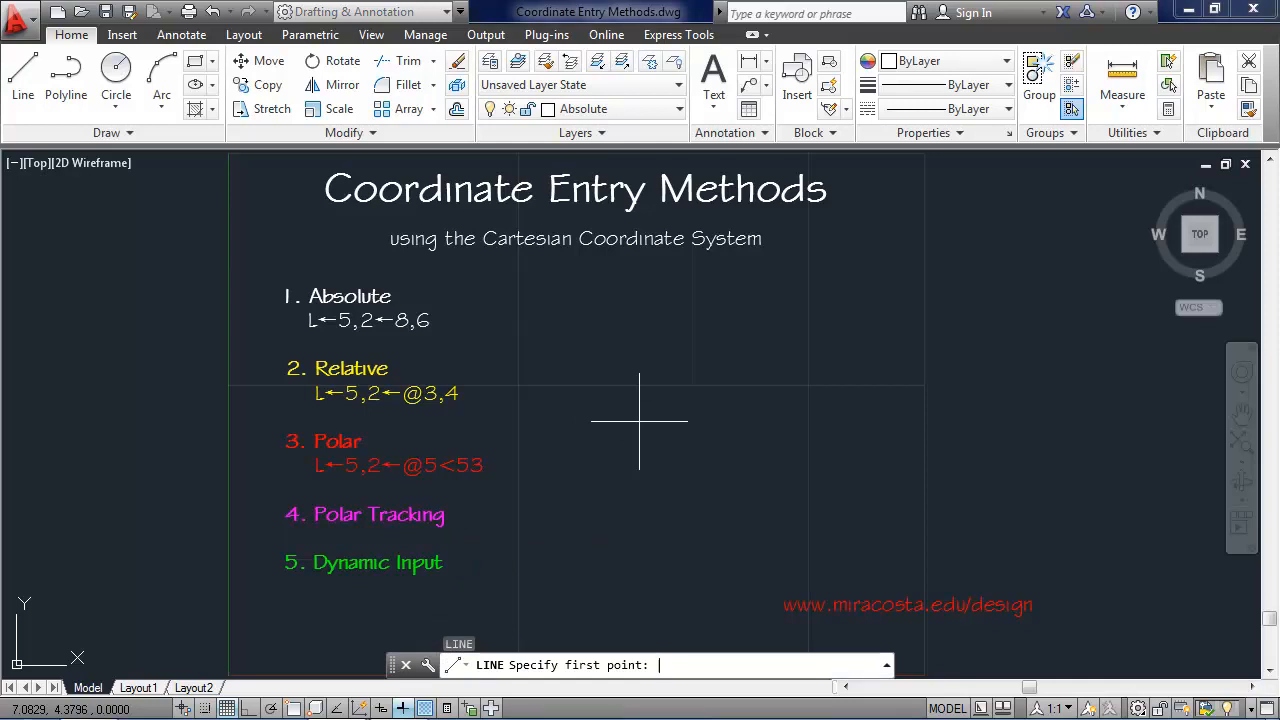
type("5,2")
key("Return")
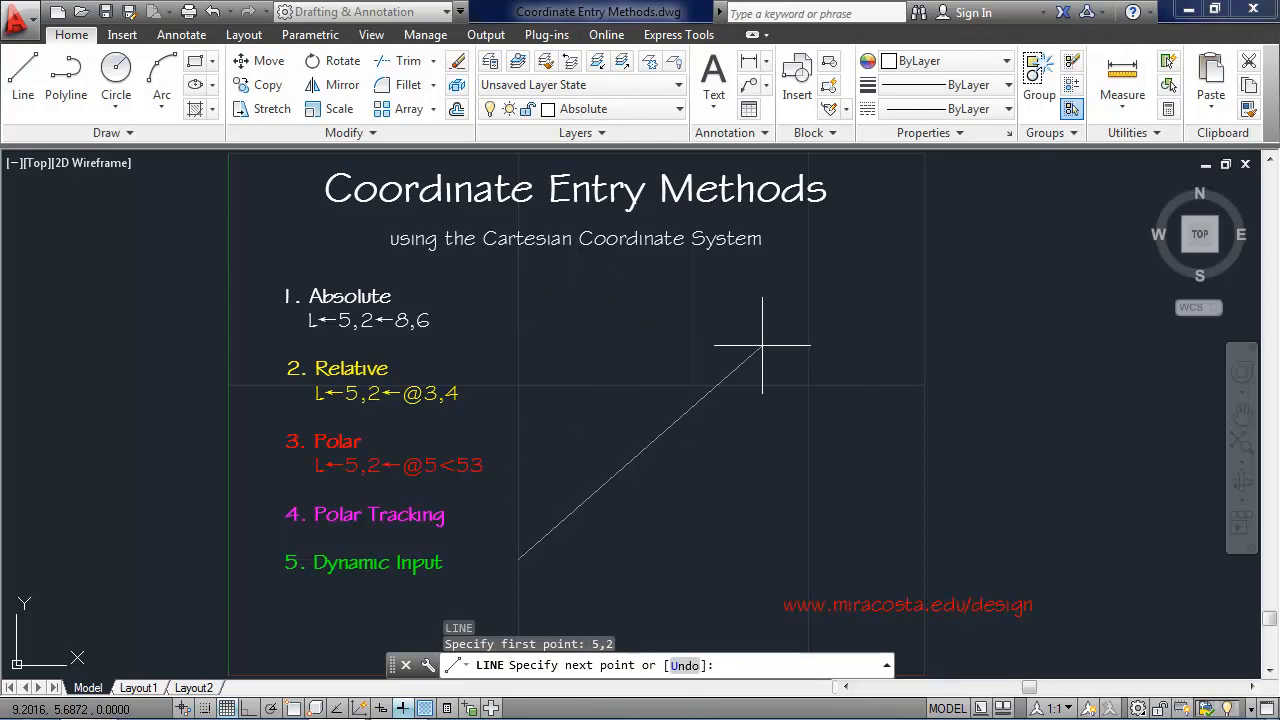
type("8,6")
key("Return")
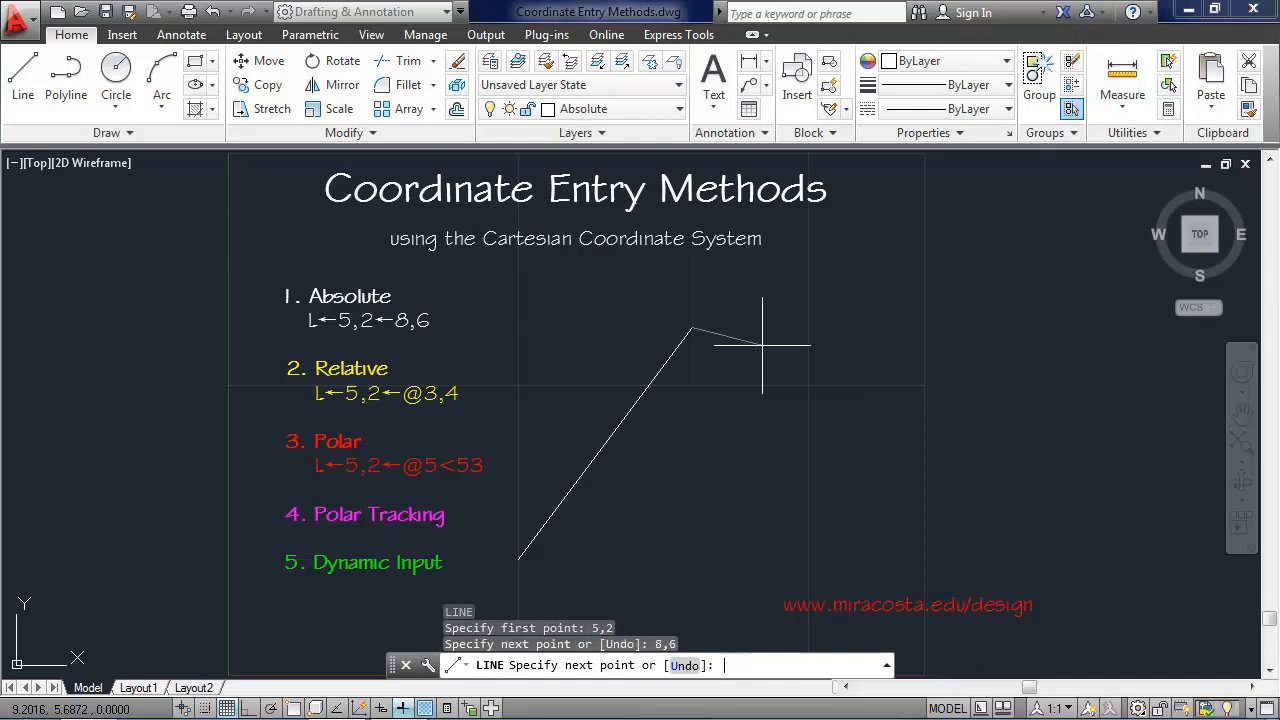
key("Return")
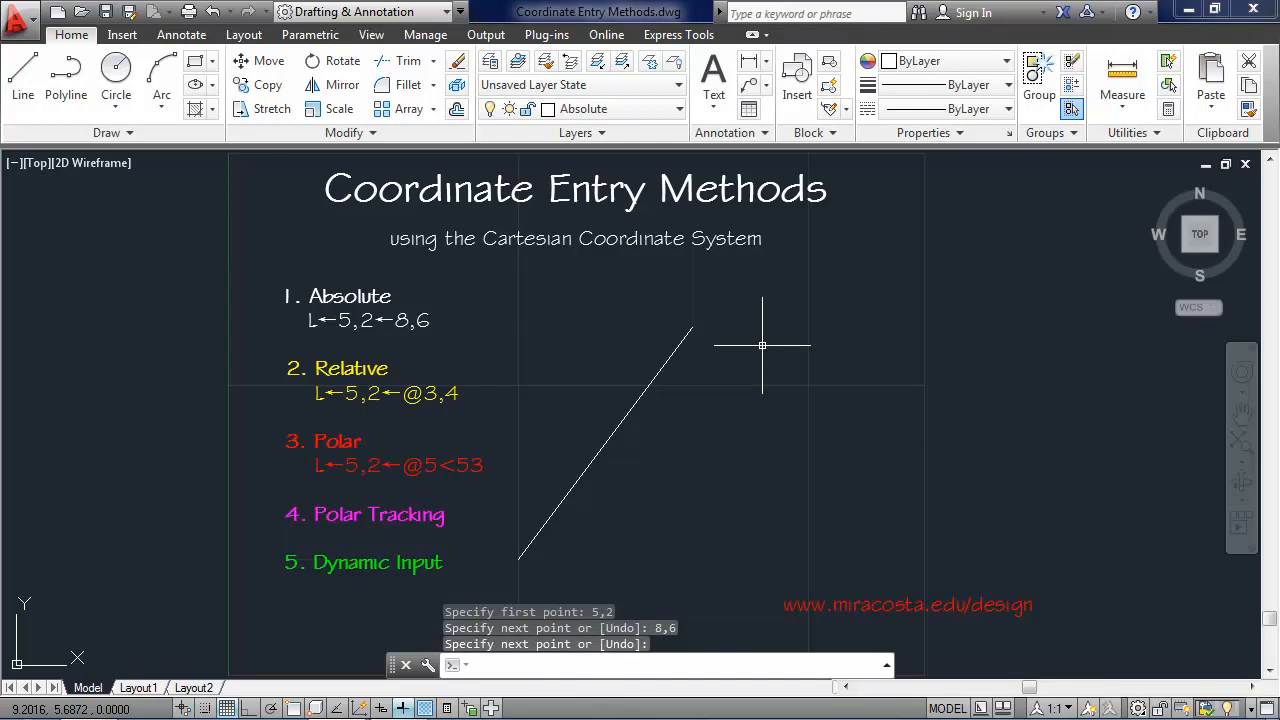
Step: Make the Relative layer current and draw a line from 5,2 to the relative coordinate @3,4
left_click(619, 113)
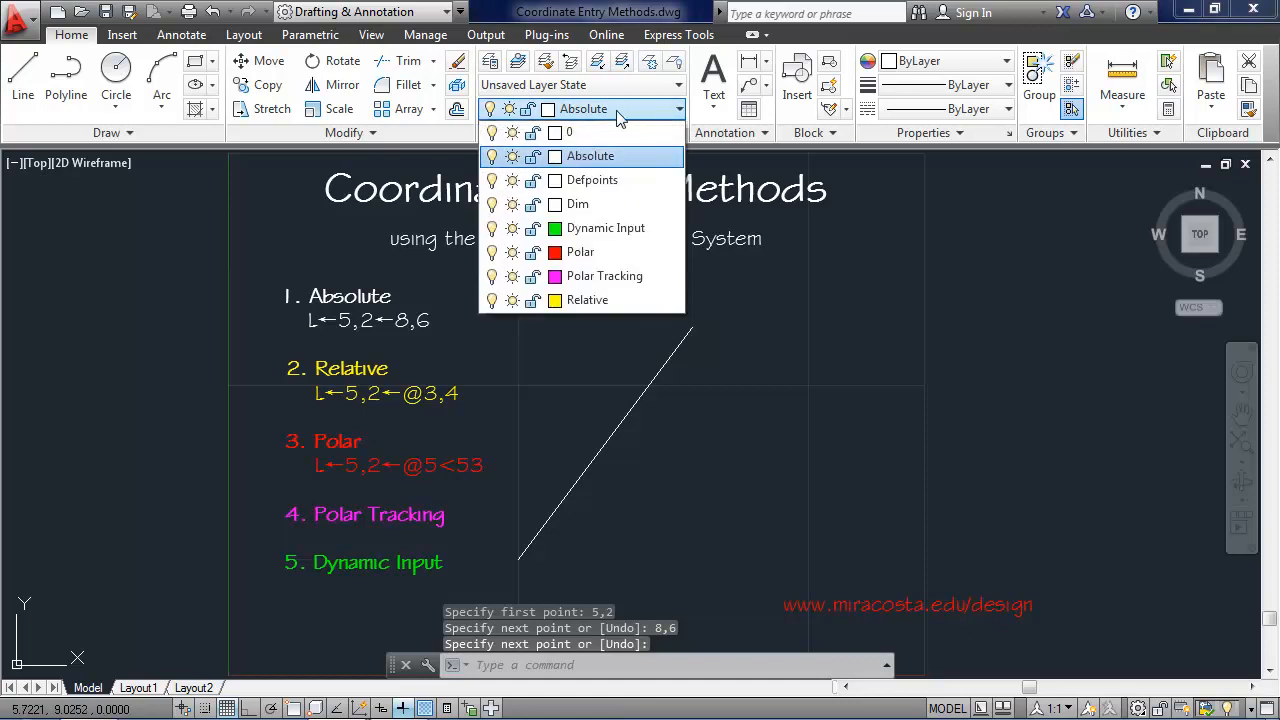
left_click(586, 301)
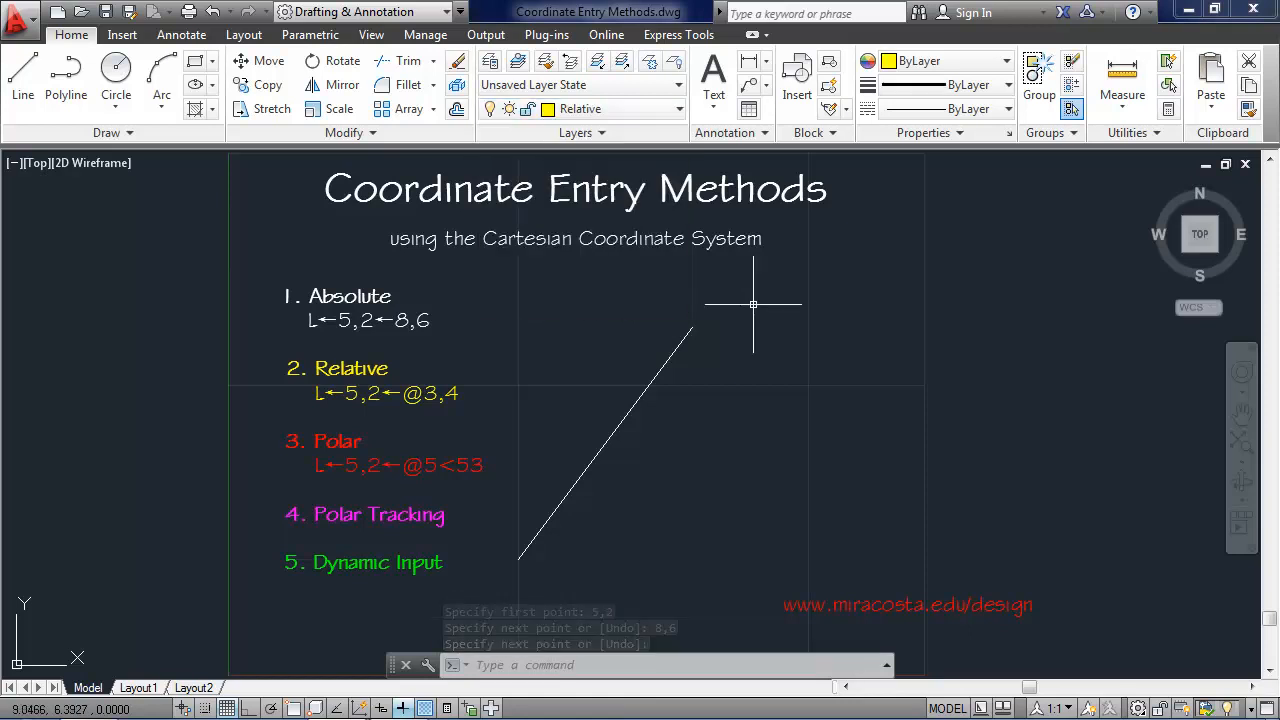
type("l")
key("Return")
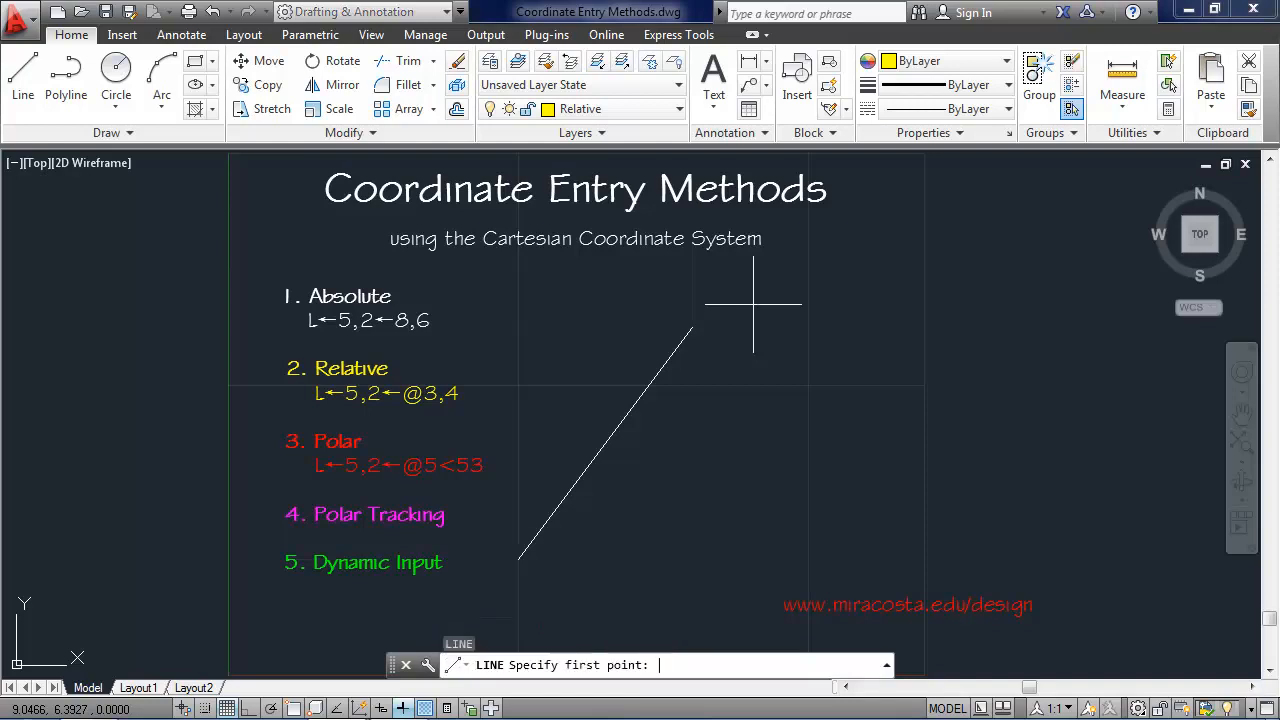
type("5,2")
key("Return")
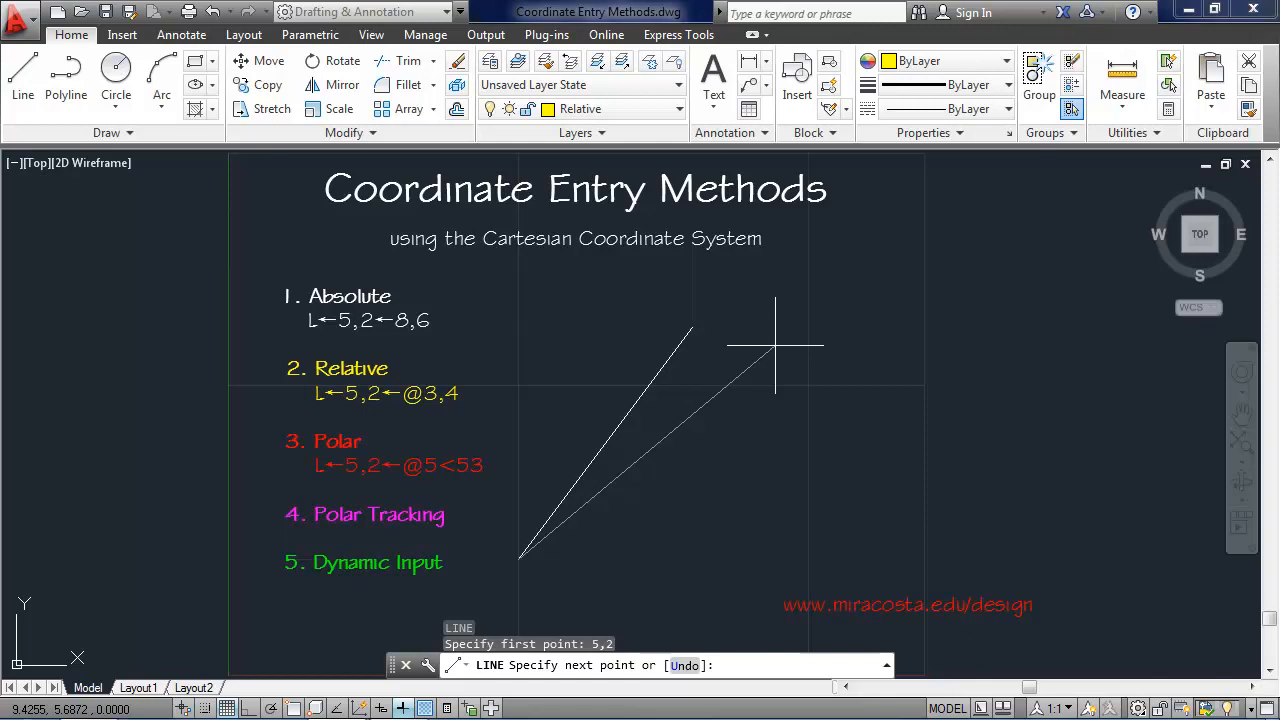
key("F8")
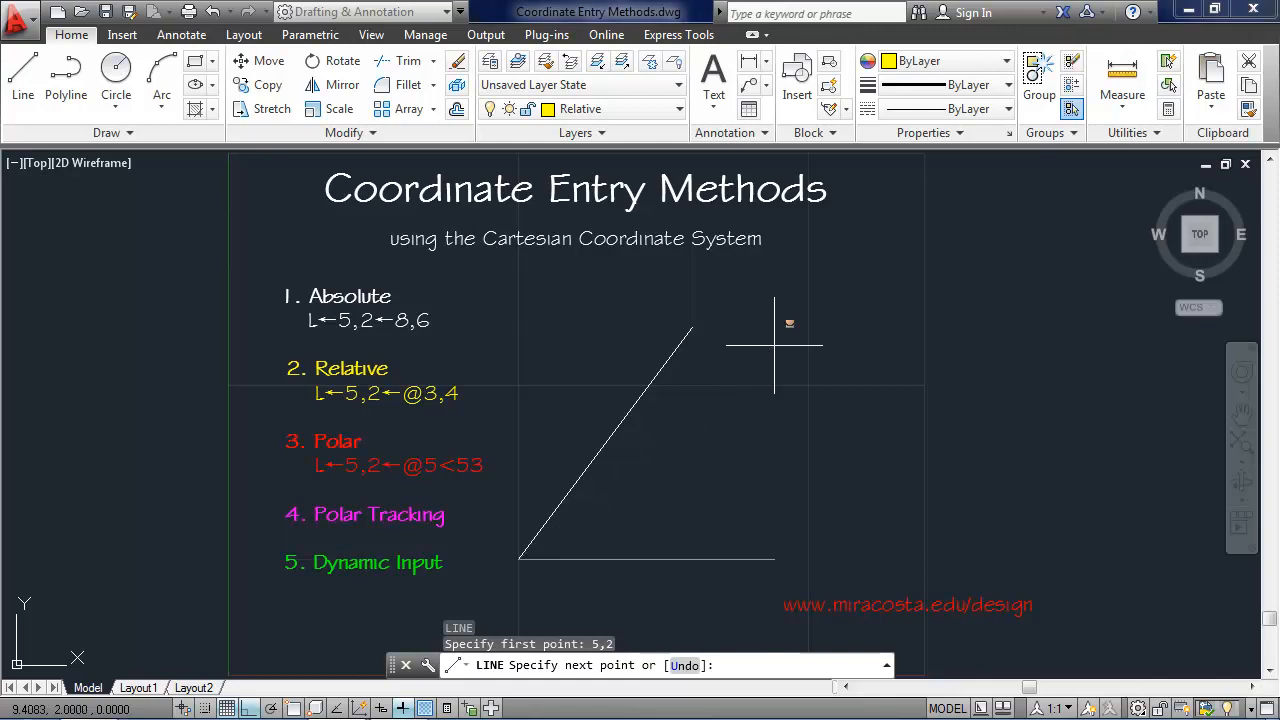
key("F8")
type("@")
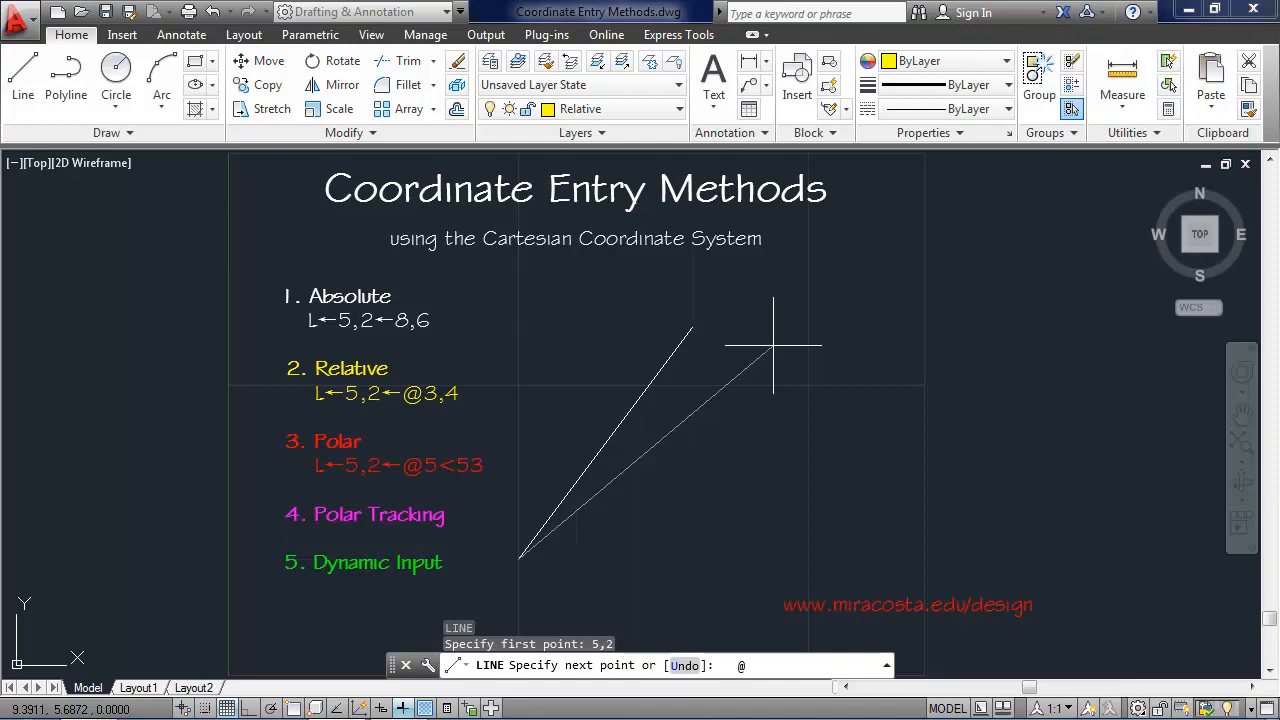
type("3,4")
key("Return")
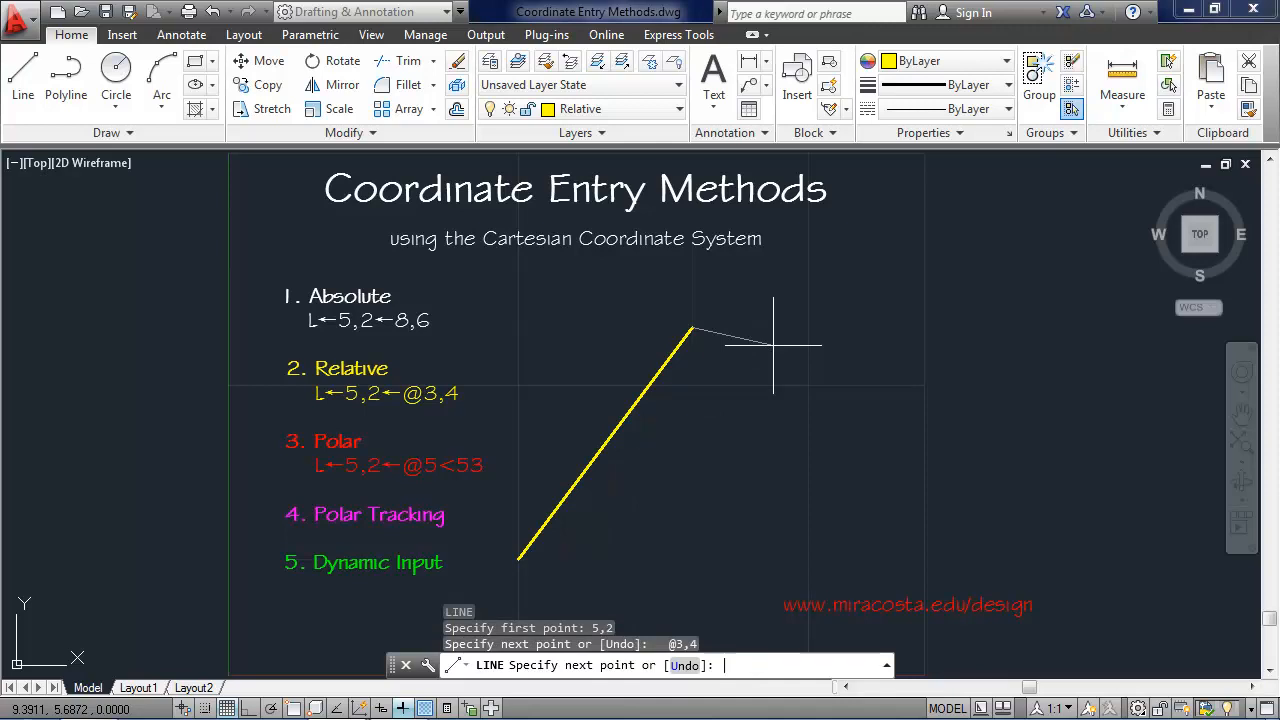
key("Return")
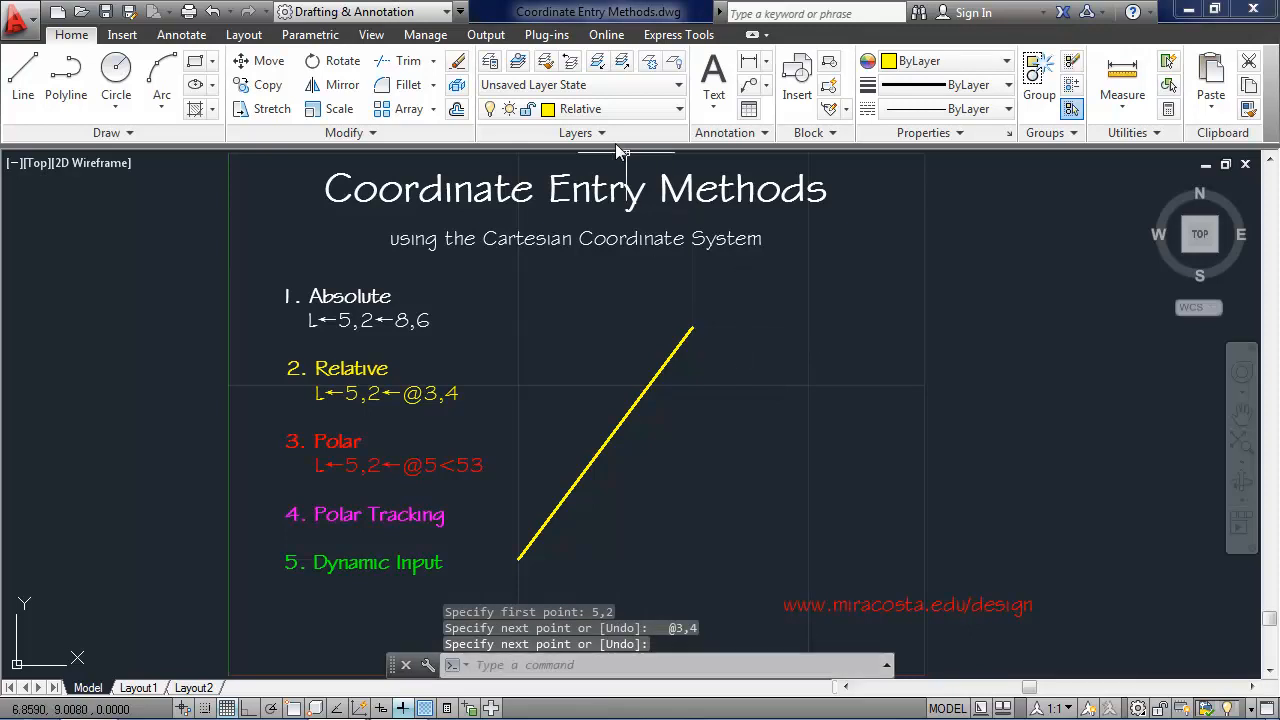
Step: Make the Polar layer current and draw a line from 5,2 to the polar coordinate @5<53
left_click(600, 109)
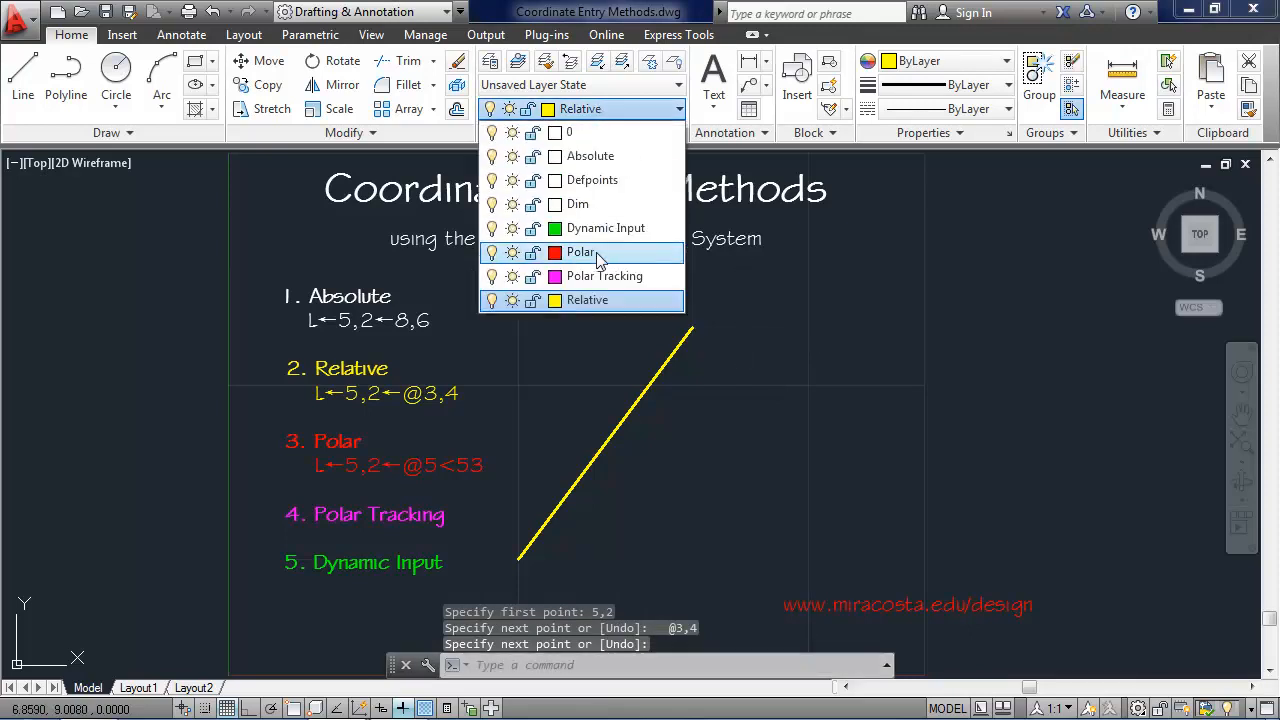
left_click(585, 252)
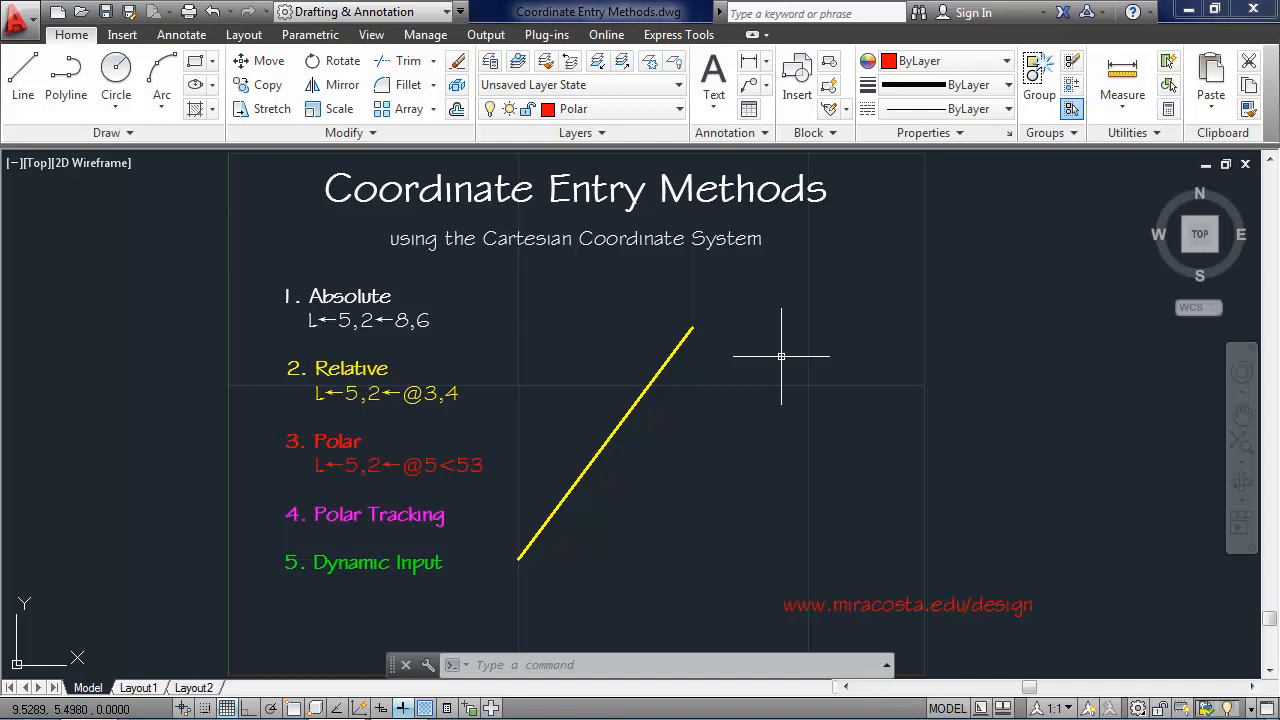
type("l")
key("Return")
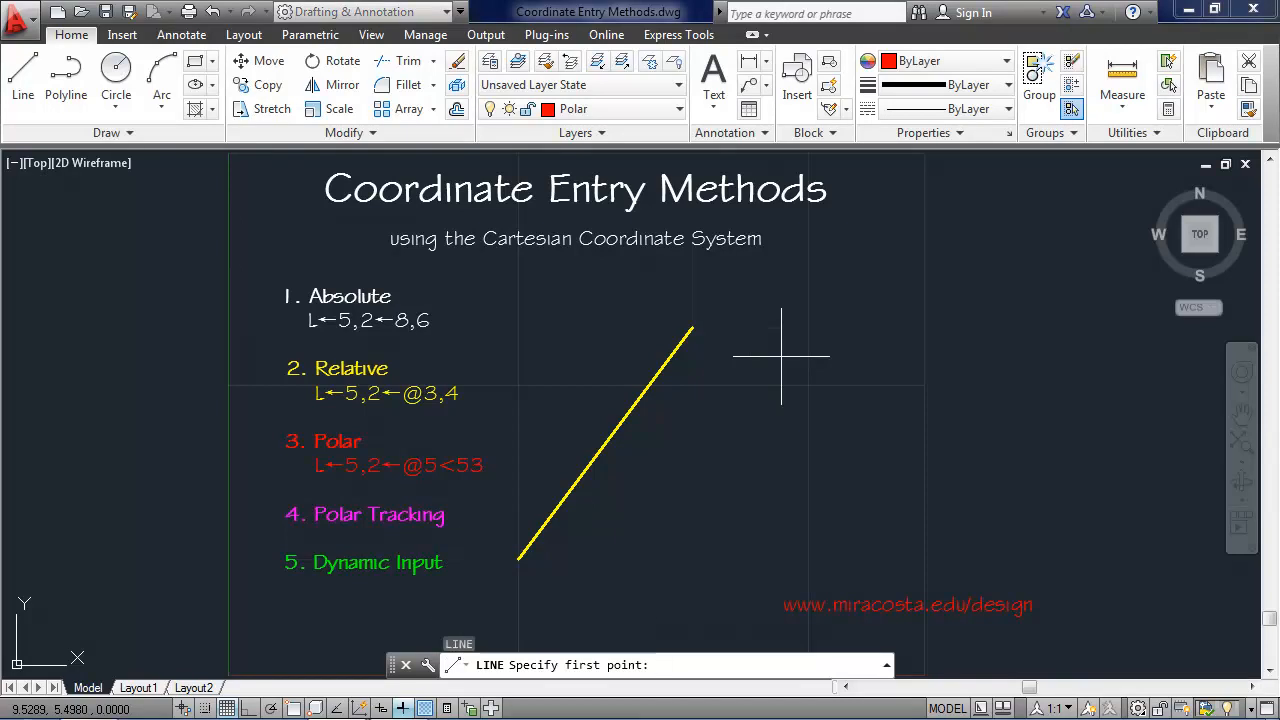
type("5,2")
key("Return")
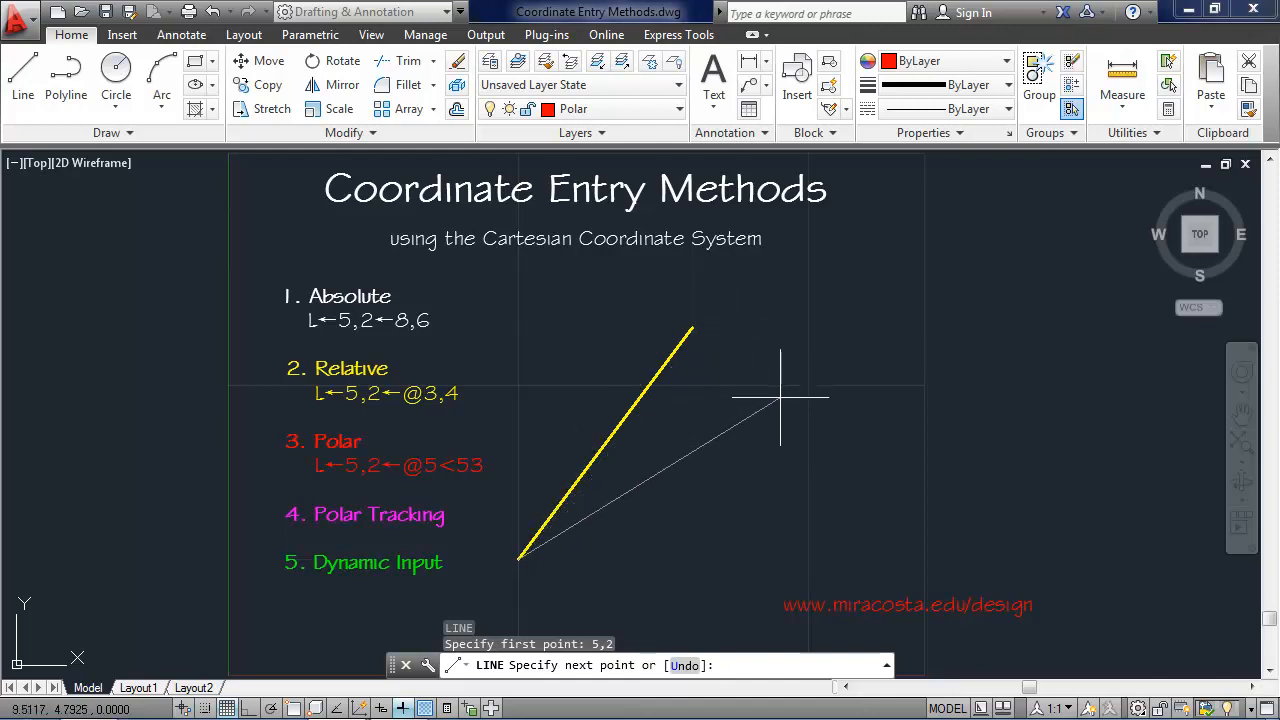
type("@")
type("5")
type("<")
type("53")
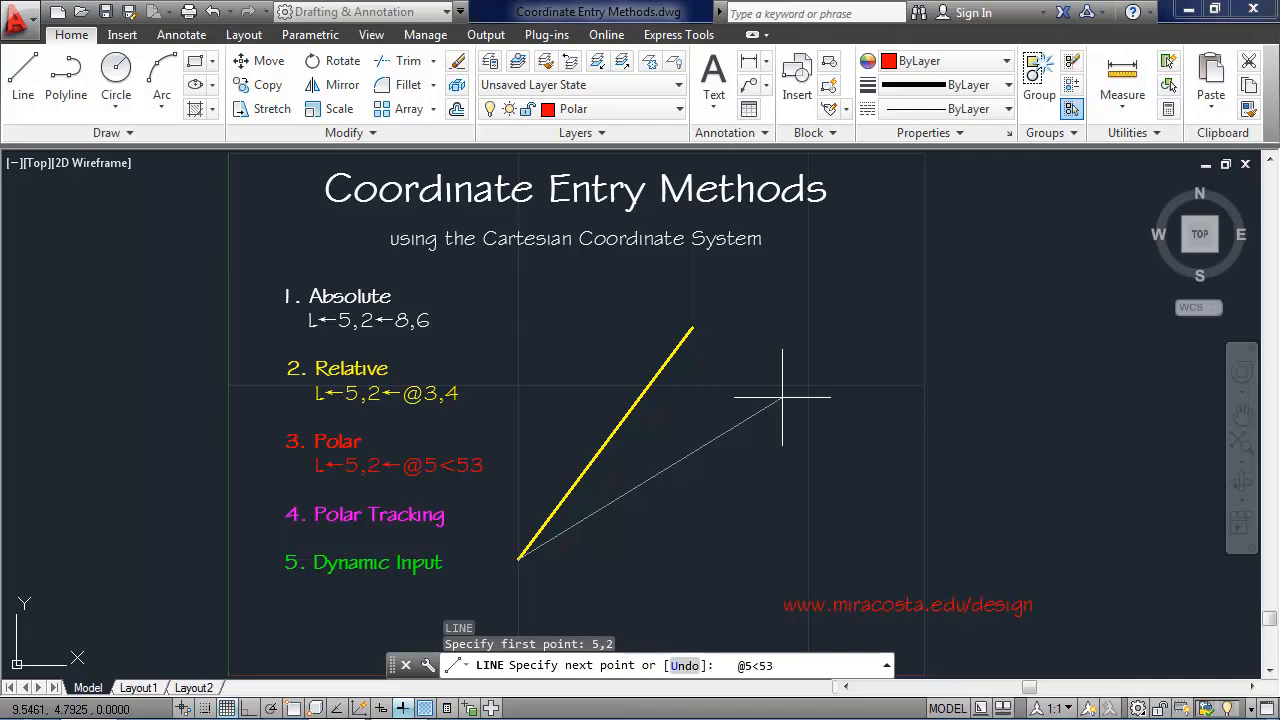
key("Return")
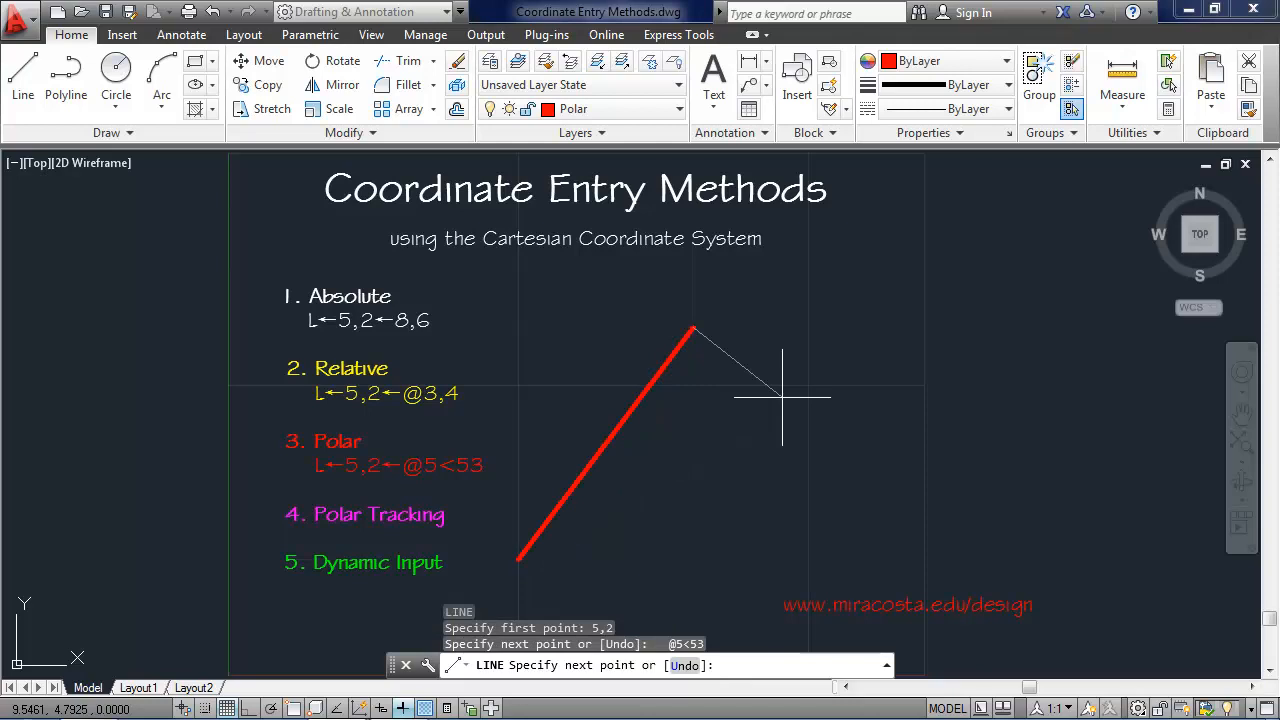
key("Return")
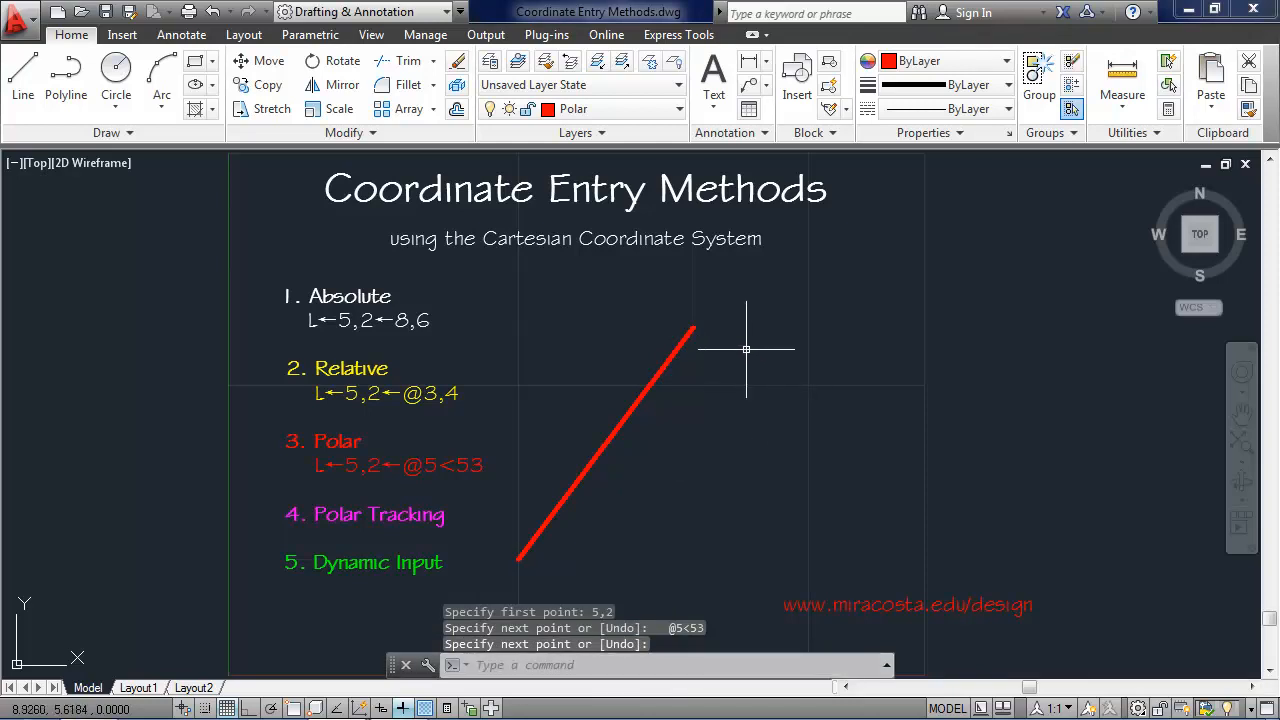
Step: Make the Polar Tracking layer current and turn on polar tracking
left_click(612, 112)
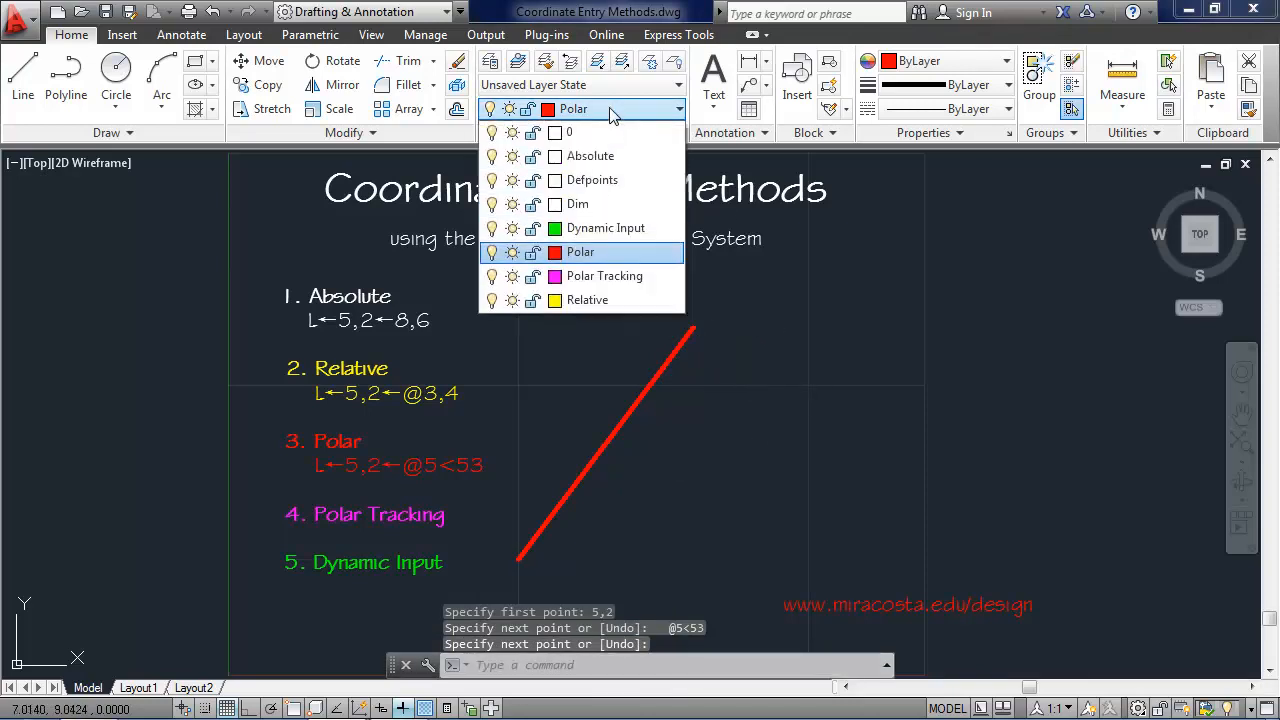
left_click(607, 277)
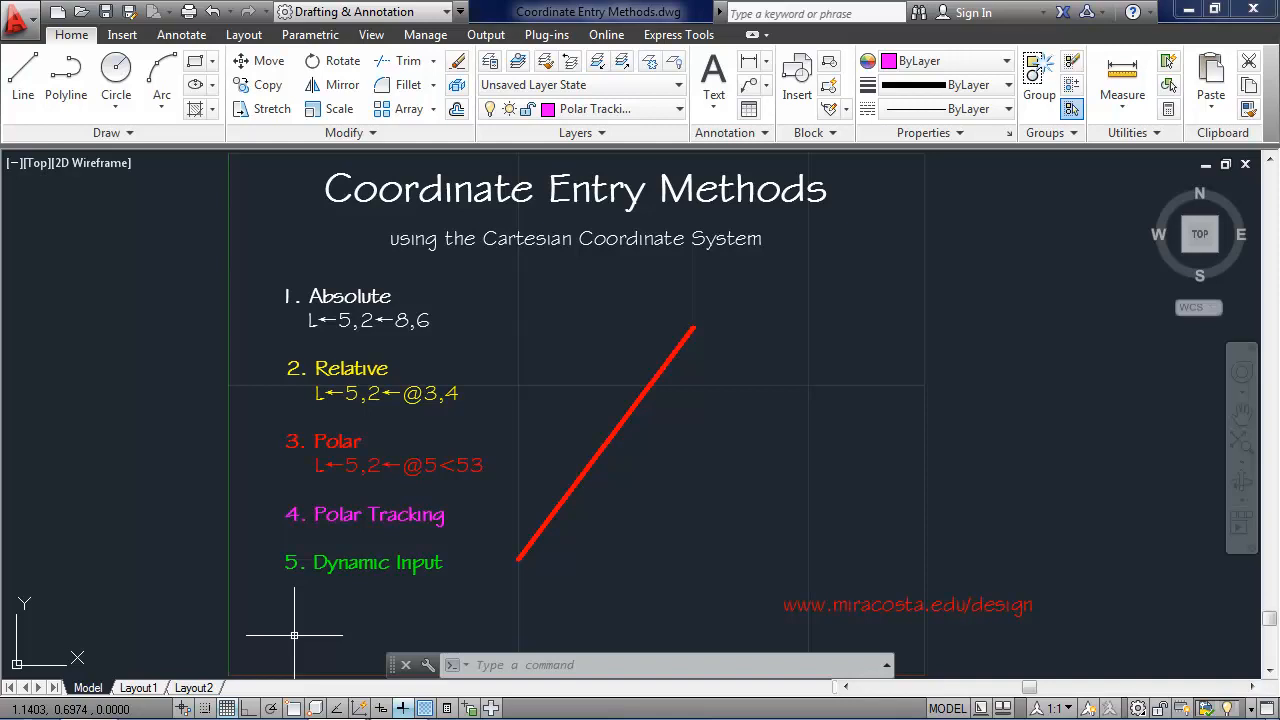
left_click(271, 708)
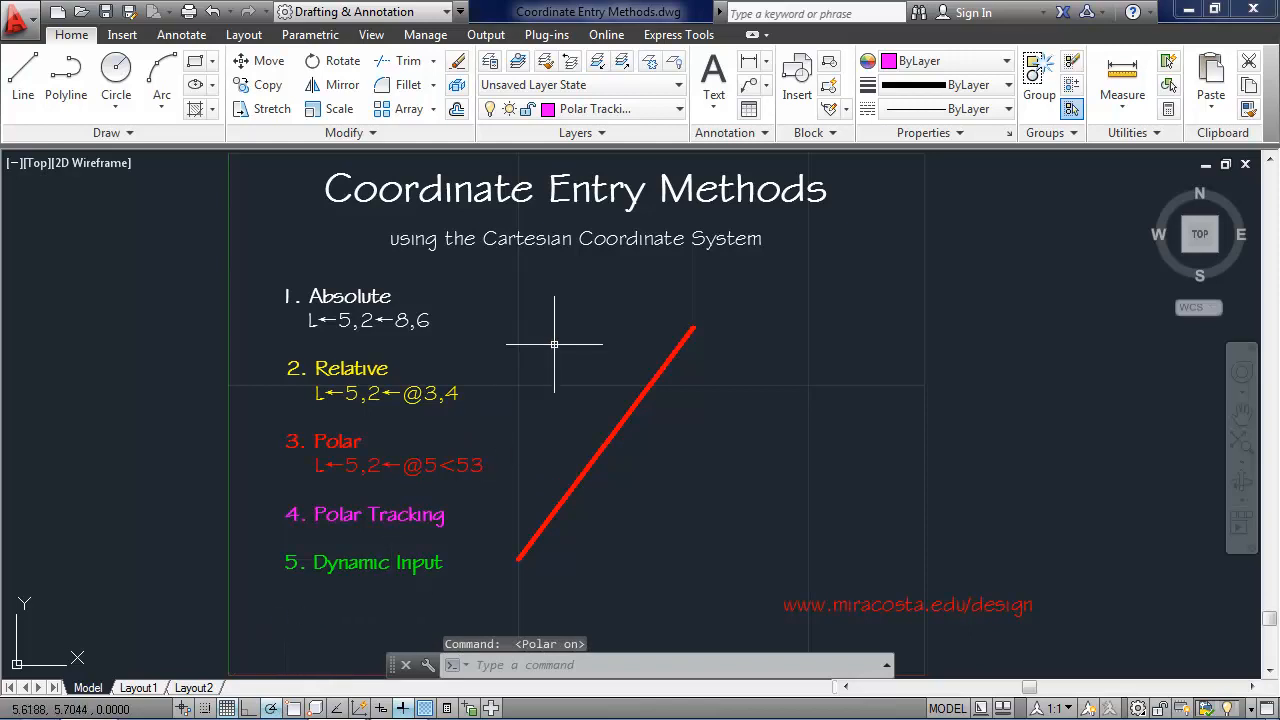
Step: Start a line at the absolute coordinate 5,2 on the Polar Tracking layer
type("L")
key("Return")
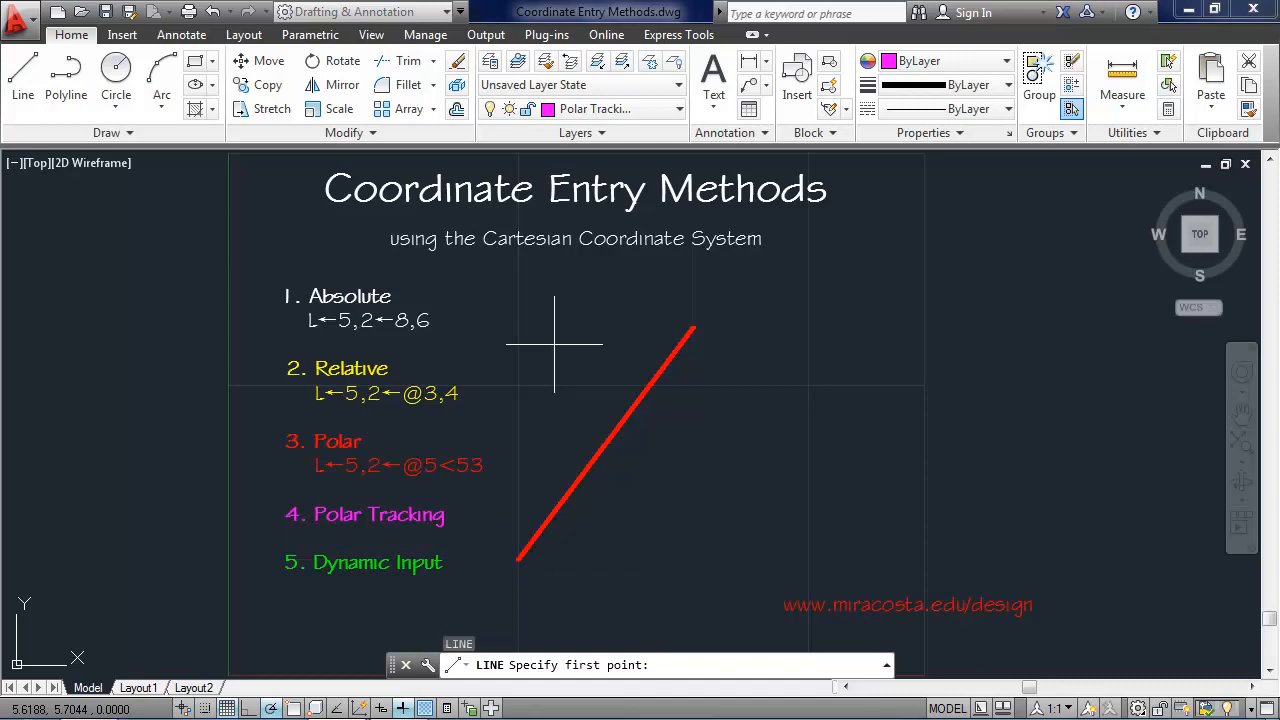
type("5,2")
key("Return")
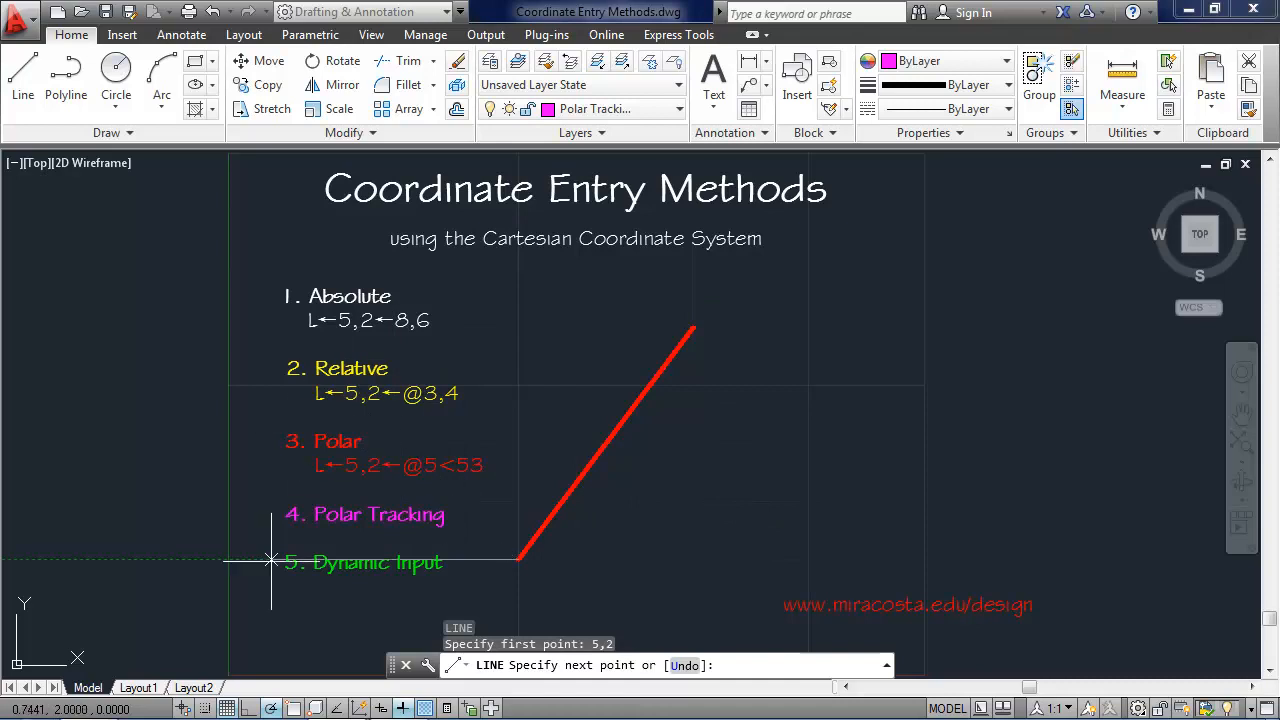
Step: In the polar tracking settings, delete the existing additional angle and add a new additional angle of 53
right_click(272, 708)
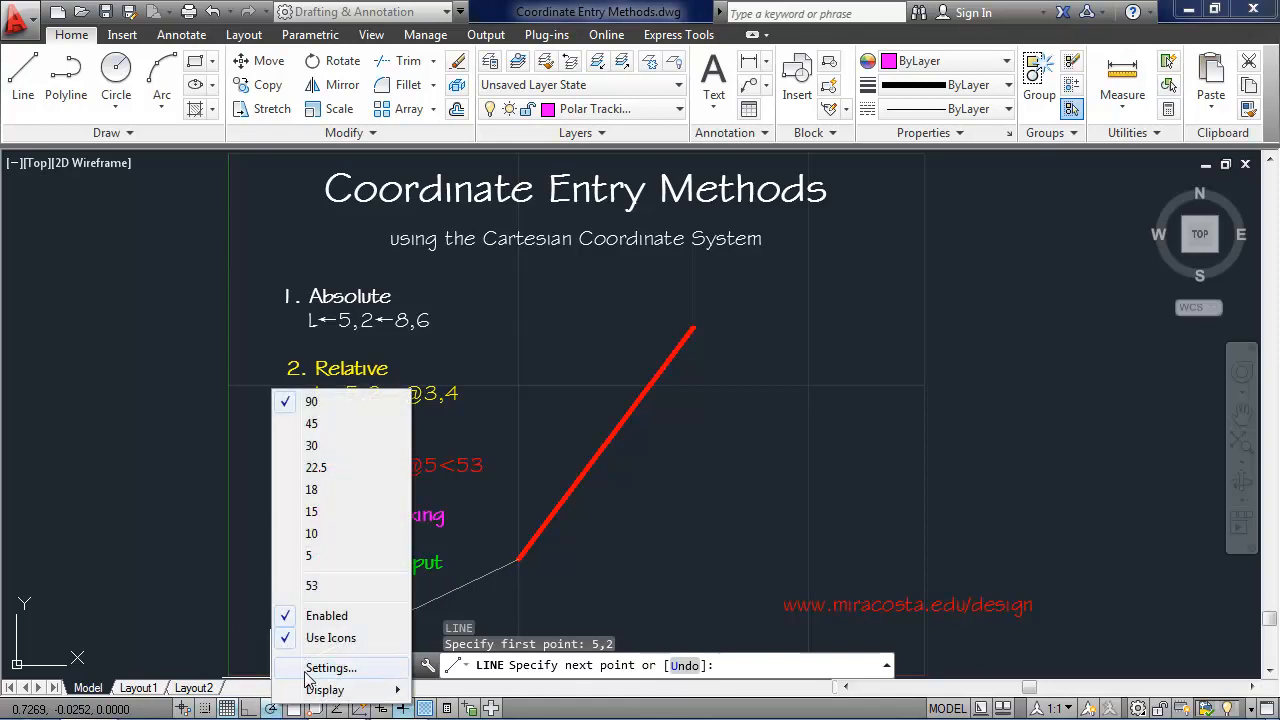
left_click(342, 677)
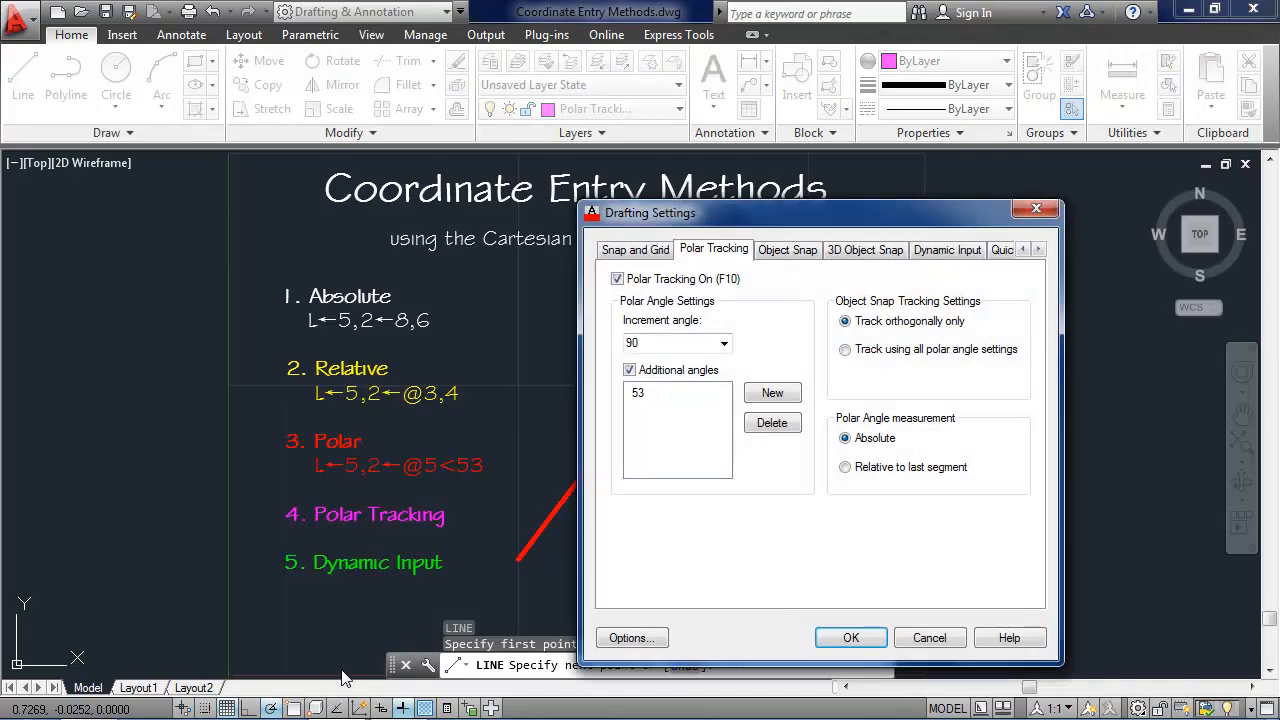
left_click(638, 394)
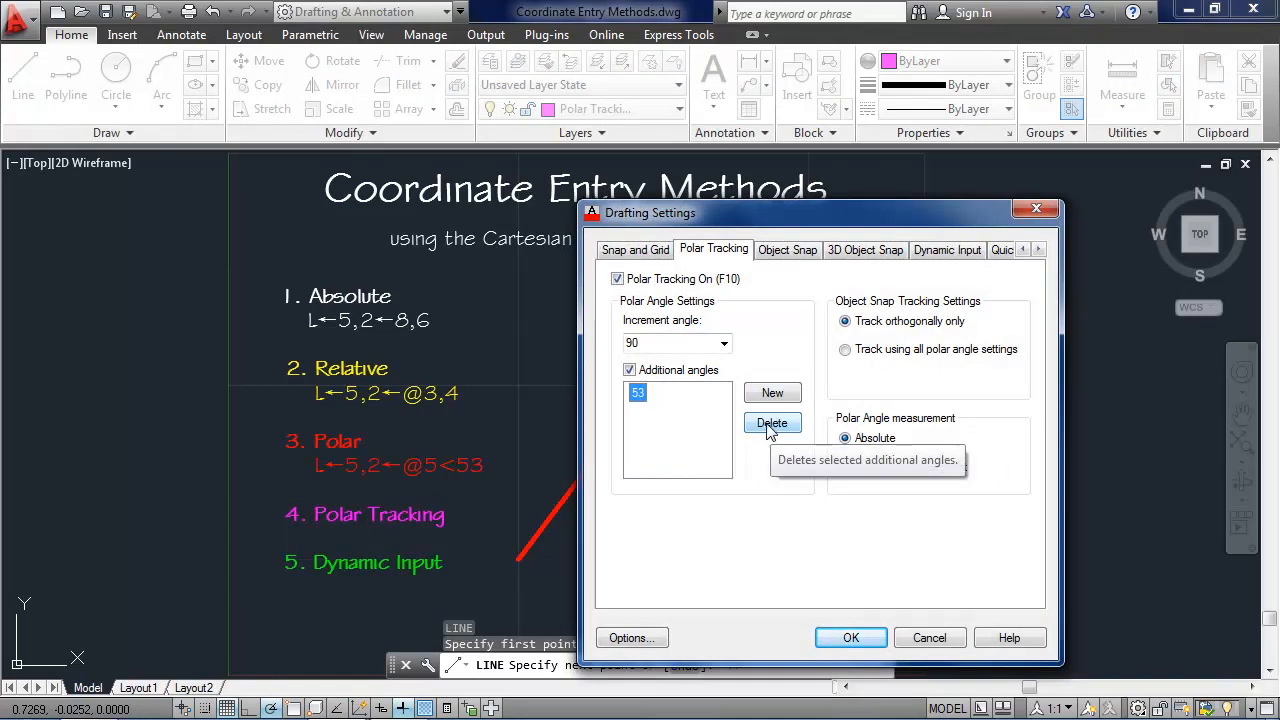
left_click(771, 424)
left_click(629, 370)
left_click(629, 371)
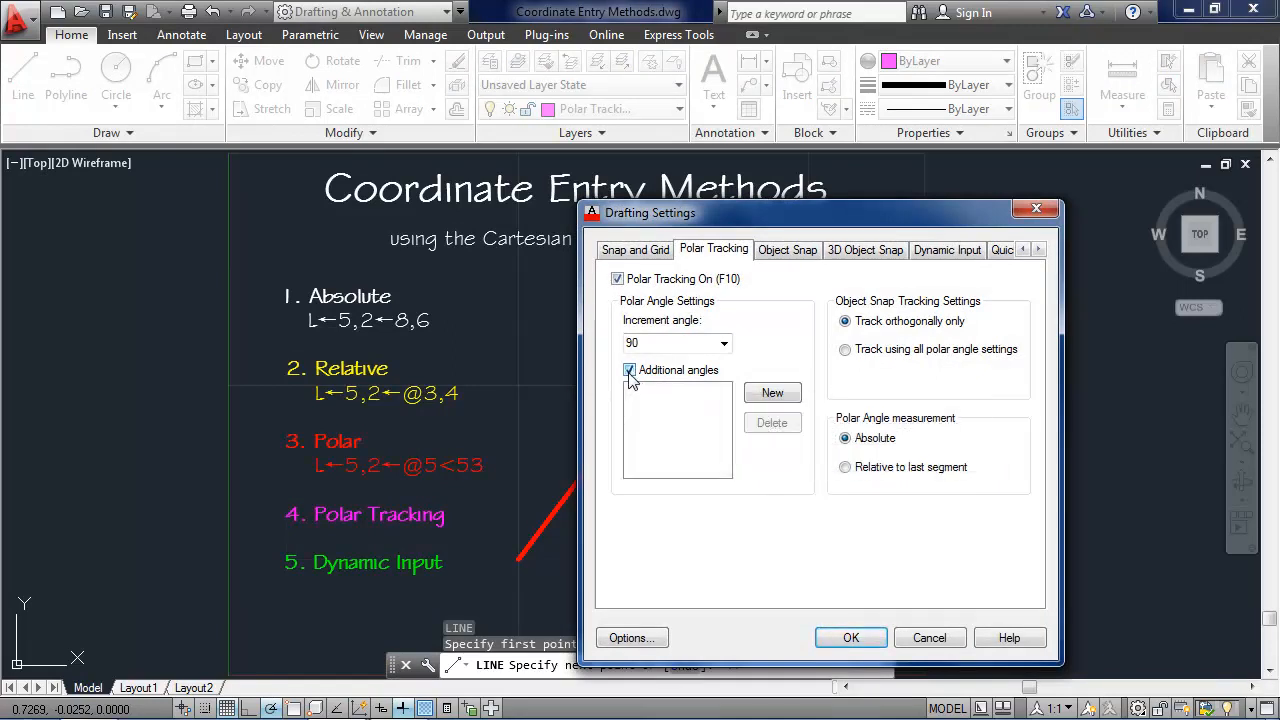
left_click(795, 399)
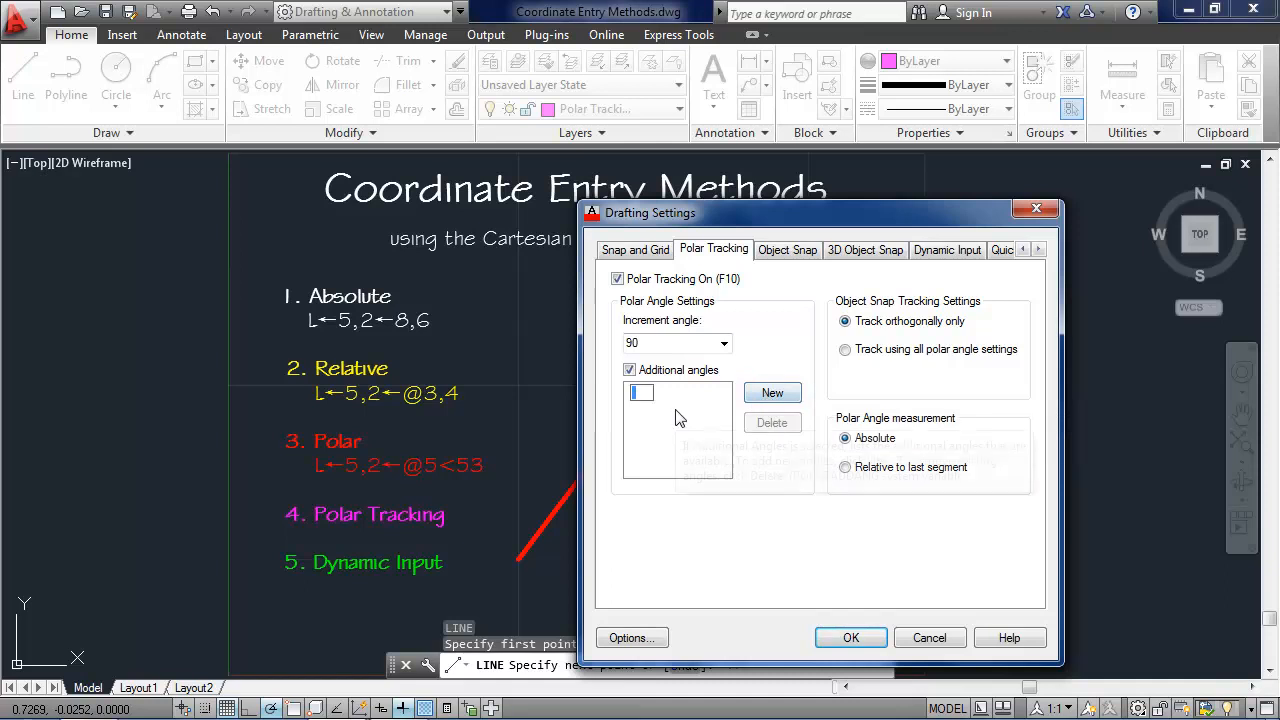
type("53")
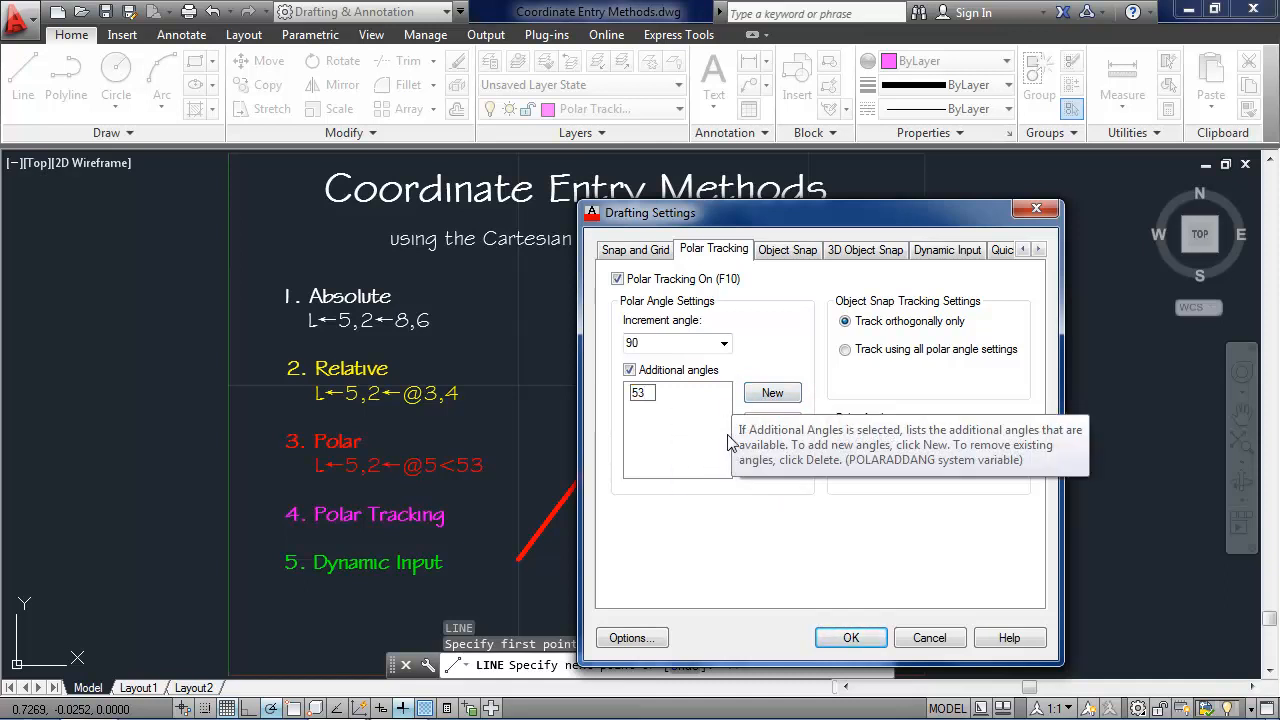
left_click(845, 638)
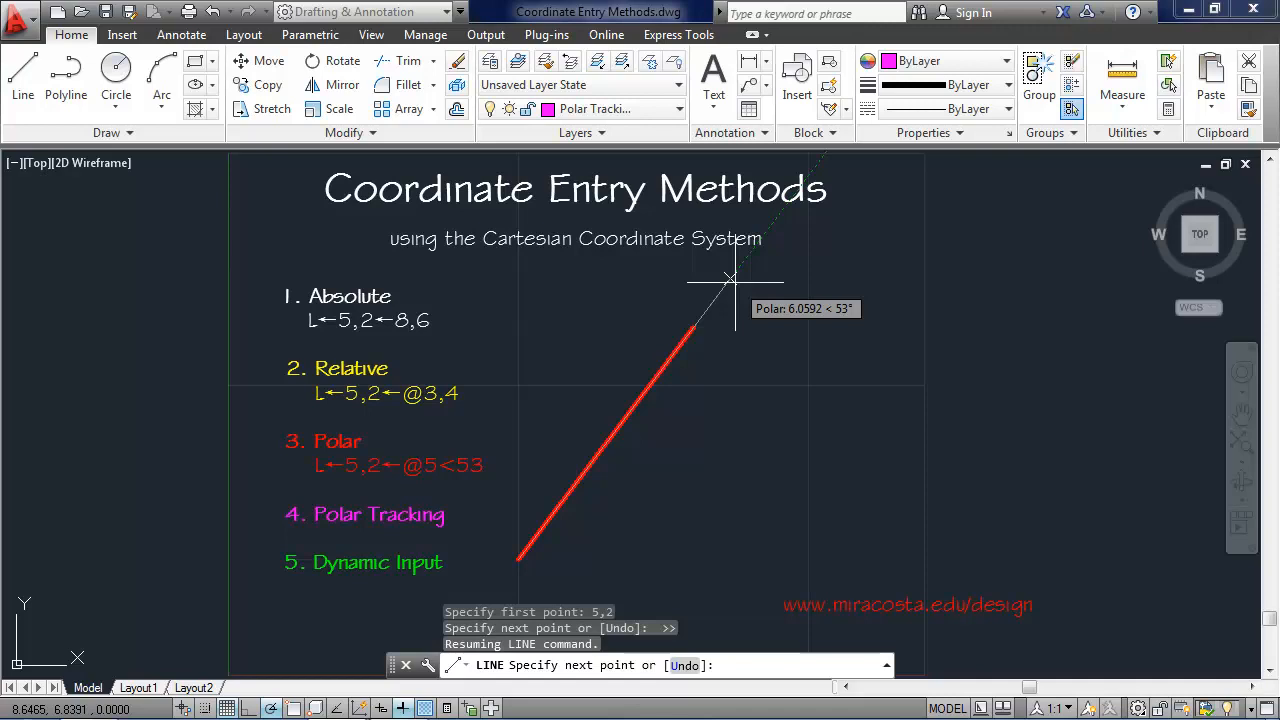
Step: Finish the line with a length of 5 along the 53° polar tracking path
type("5")
key("Return")
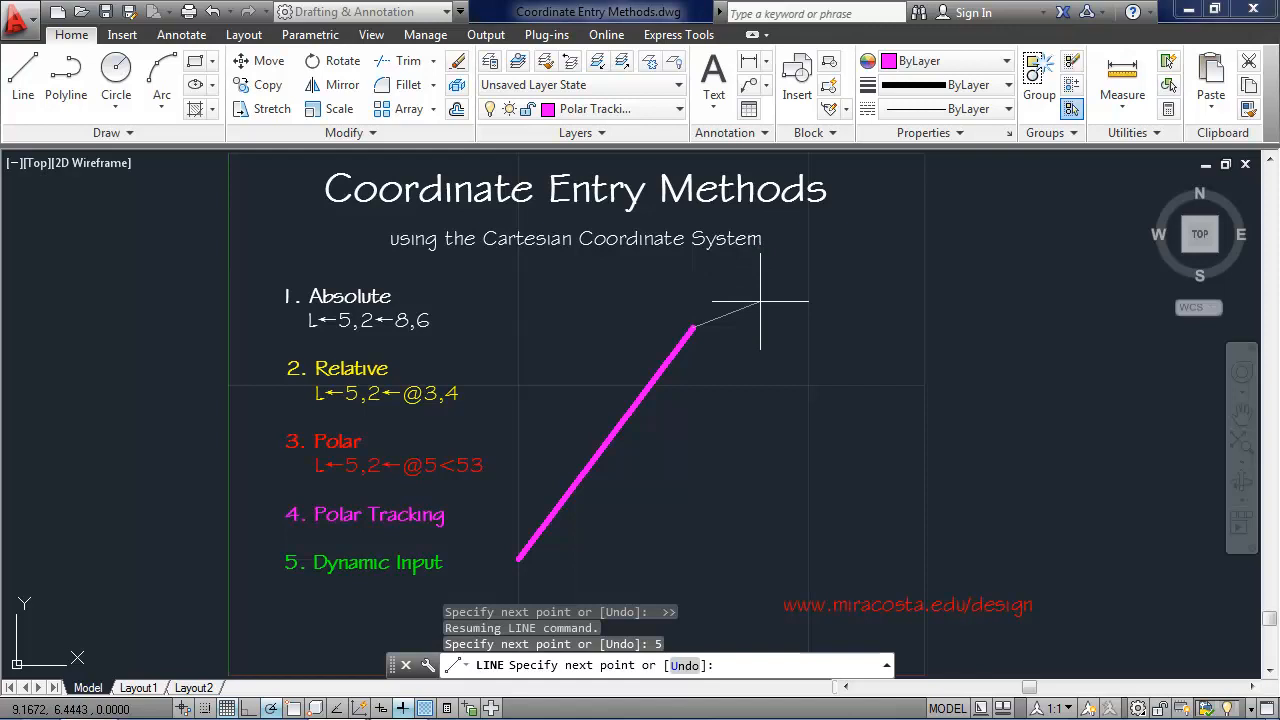
key("Return")
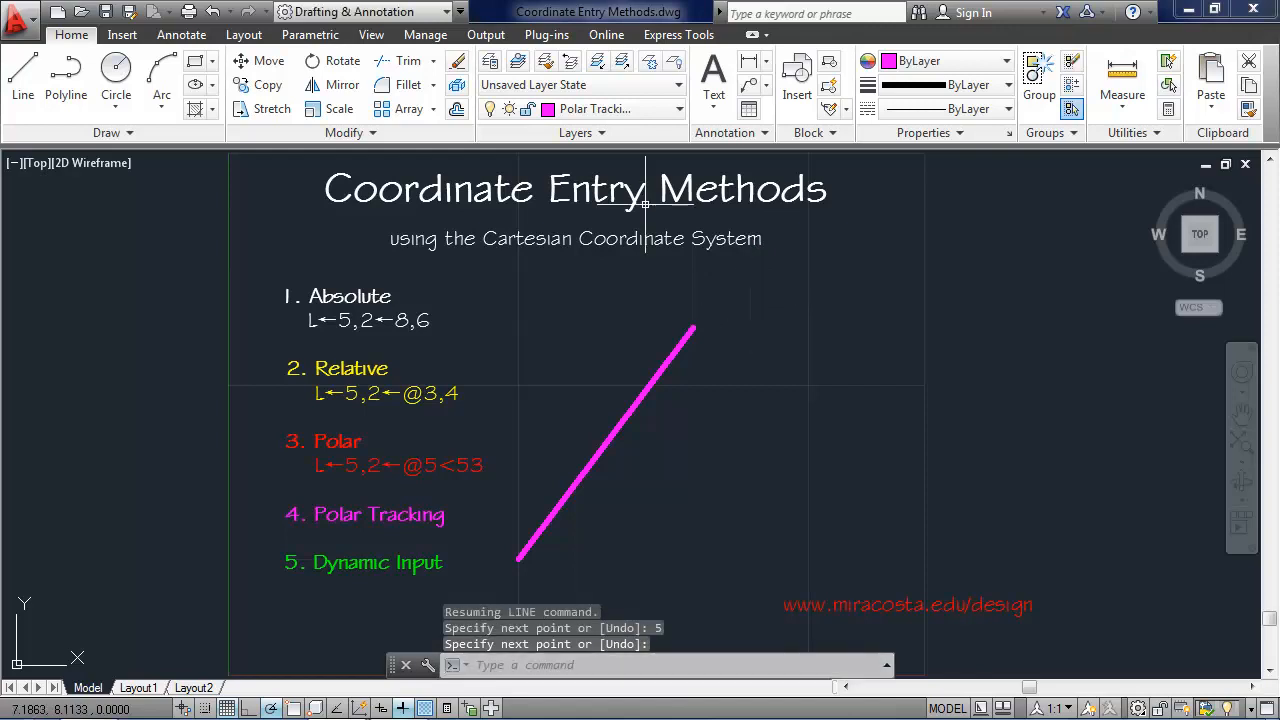
Step: Make the Dynamic Input layer current and switch from polar tracking to dynamic input
left_click(575, 108)
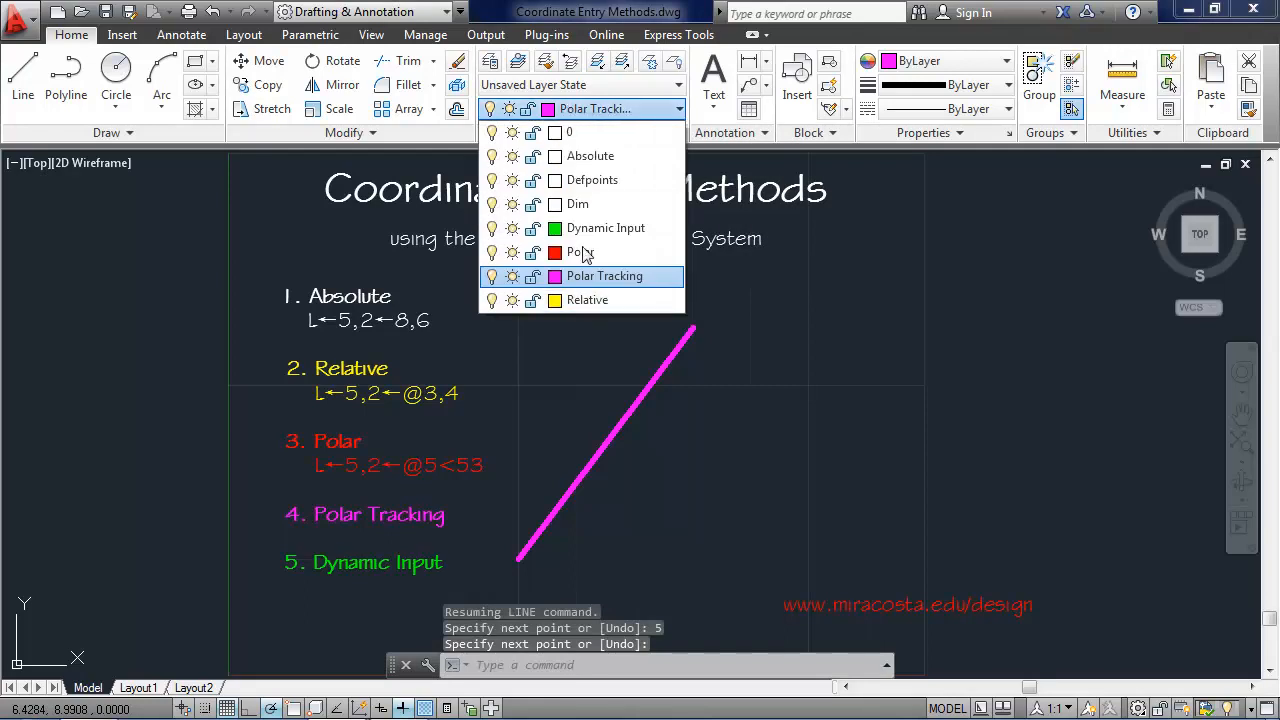
left_click(587, 229)
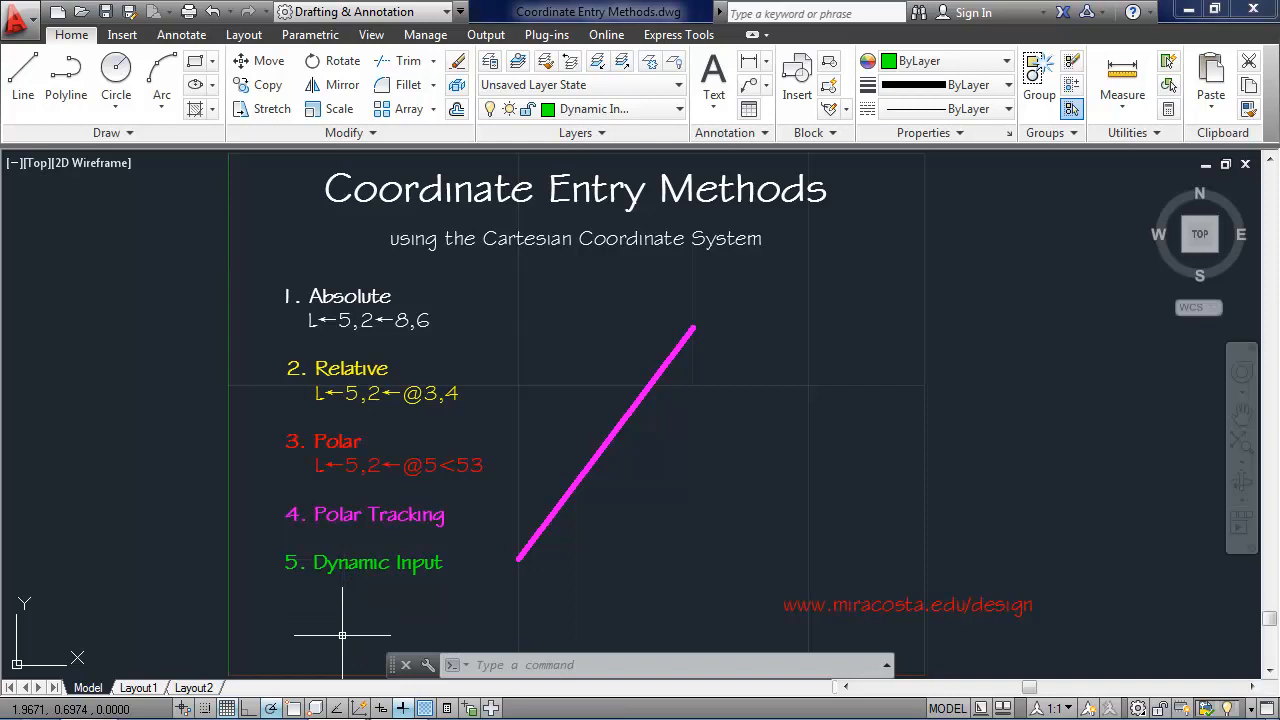
left_click(272, 708)
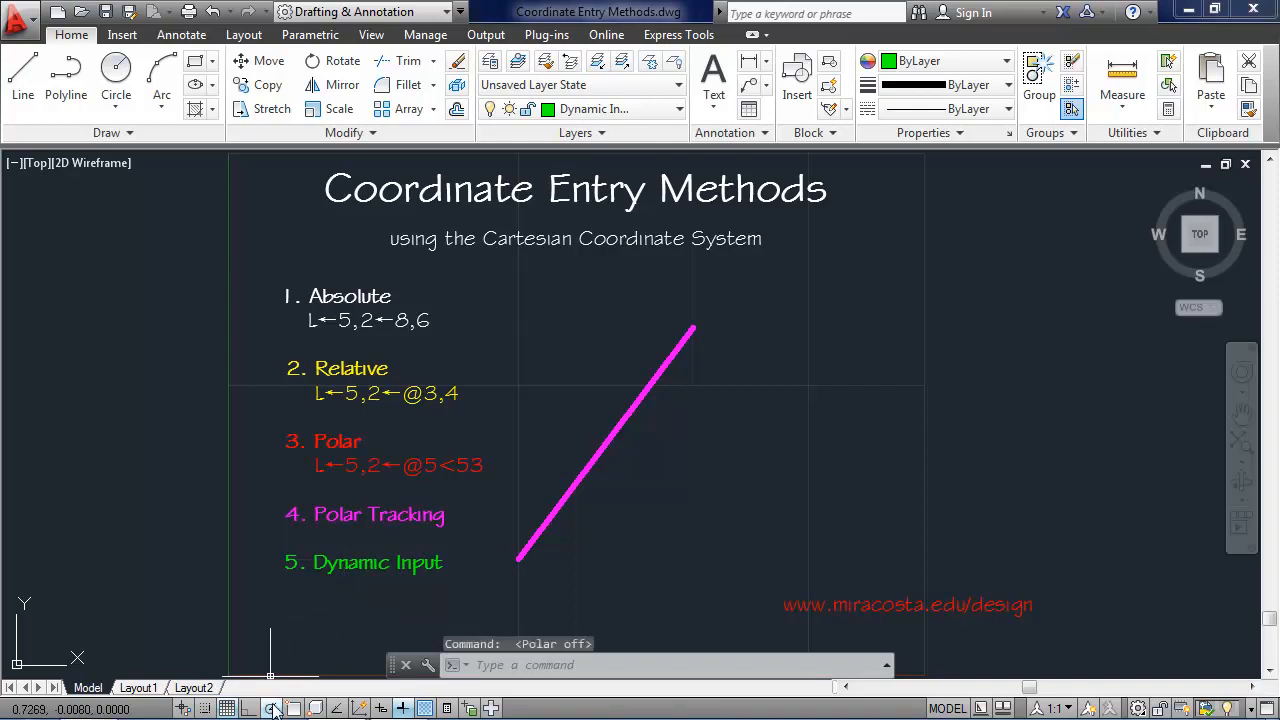
left_click(383, 708)
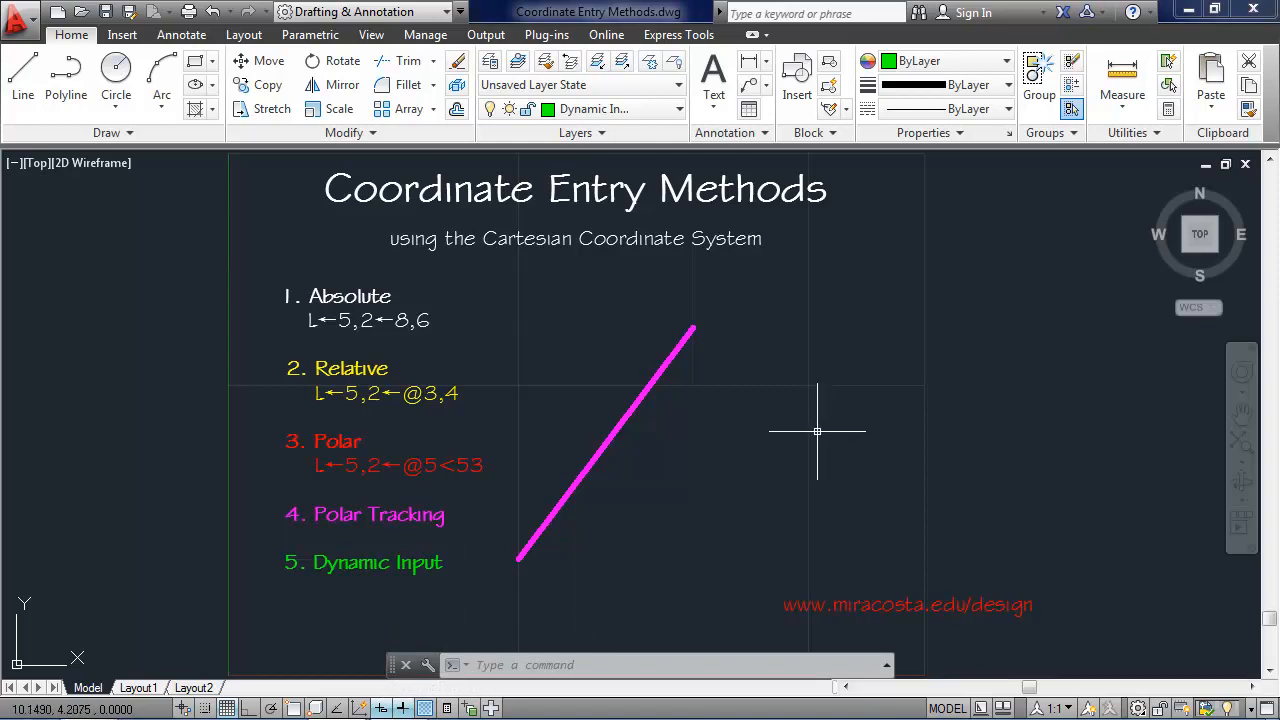
Step: Draw a line from 5,2 with a length of 5 at an angle of 53° using dynamic input
type("L")
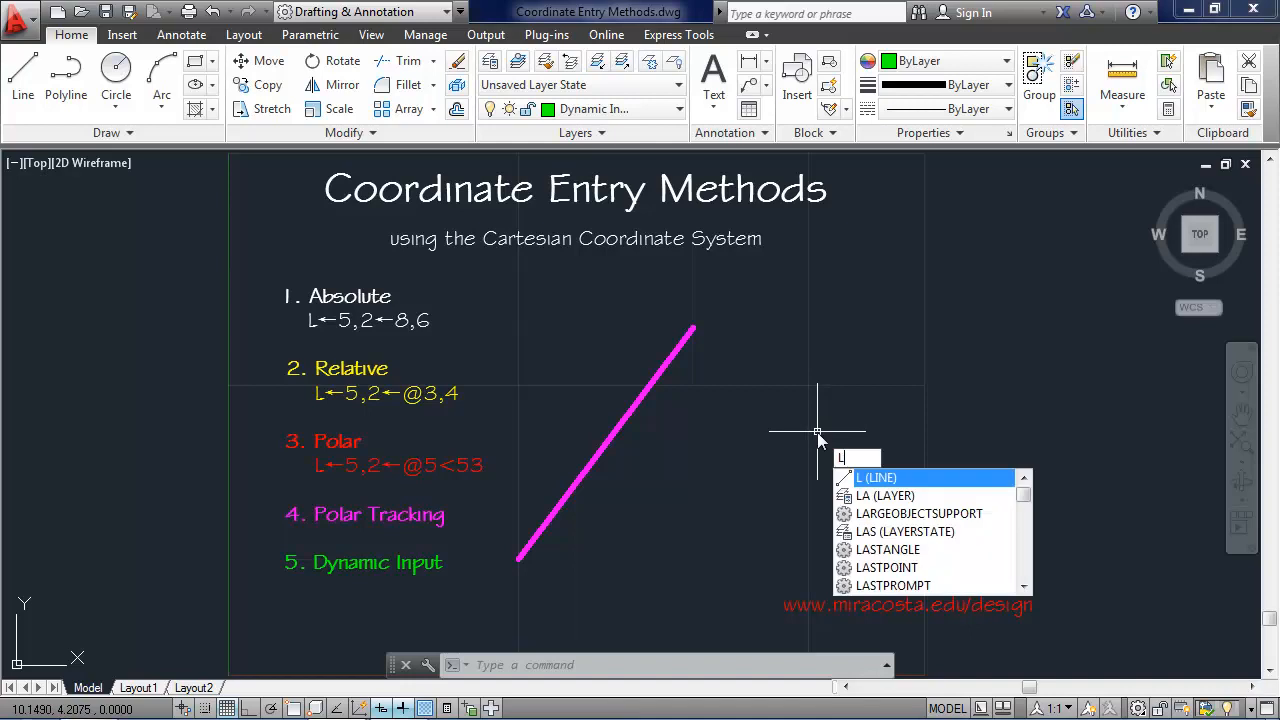
key("Return")
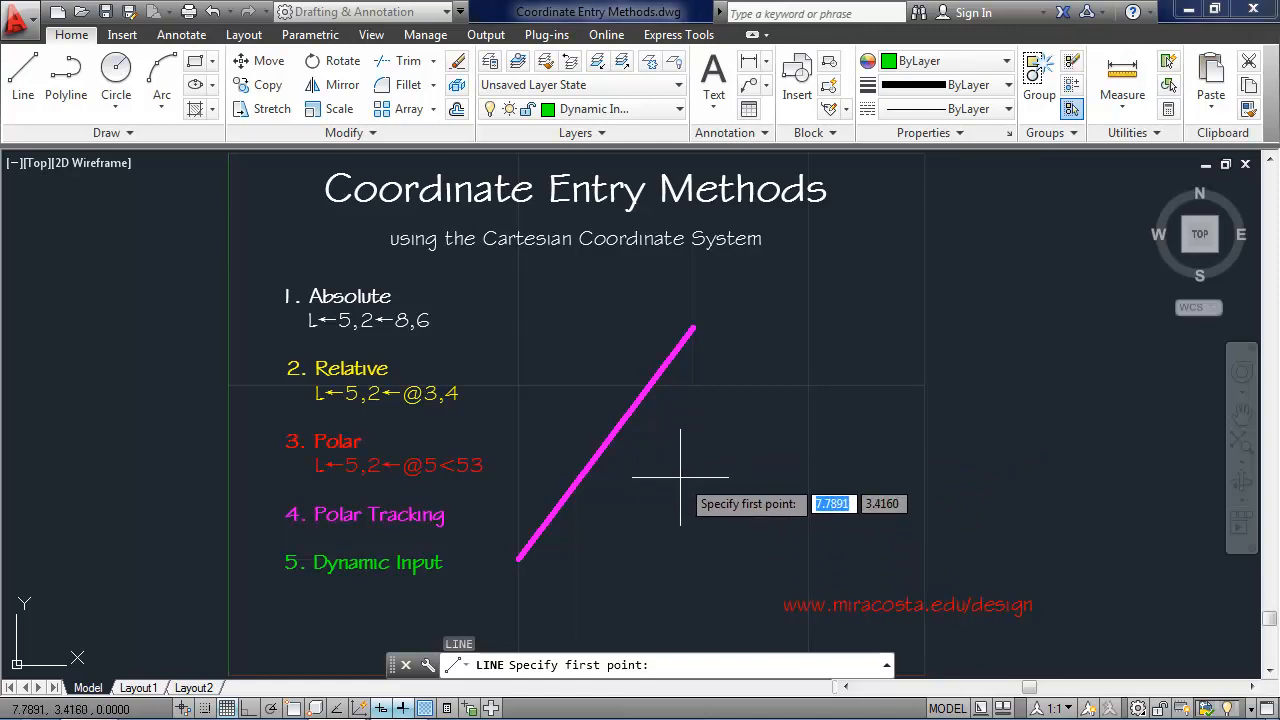
type("5")
key("comma")
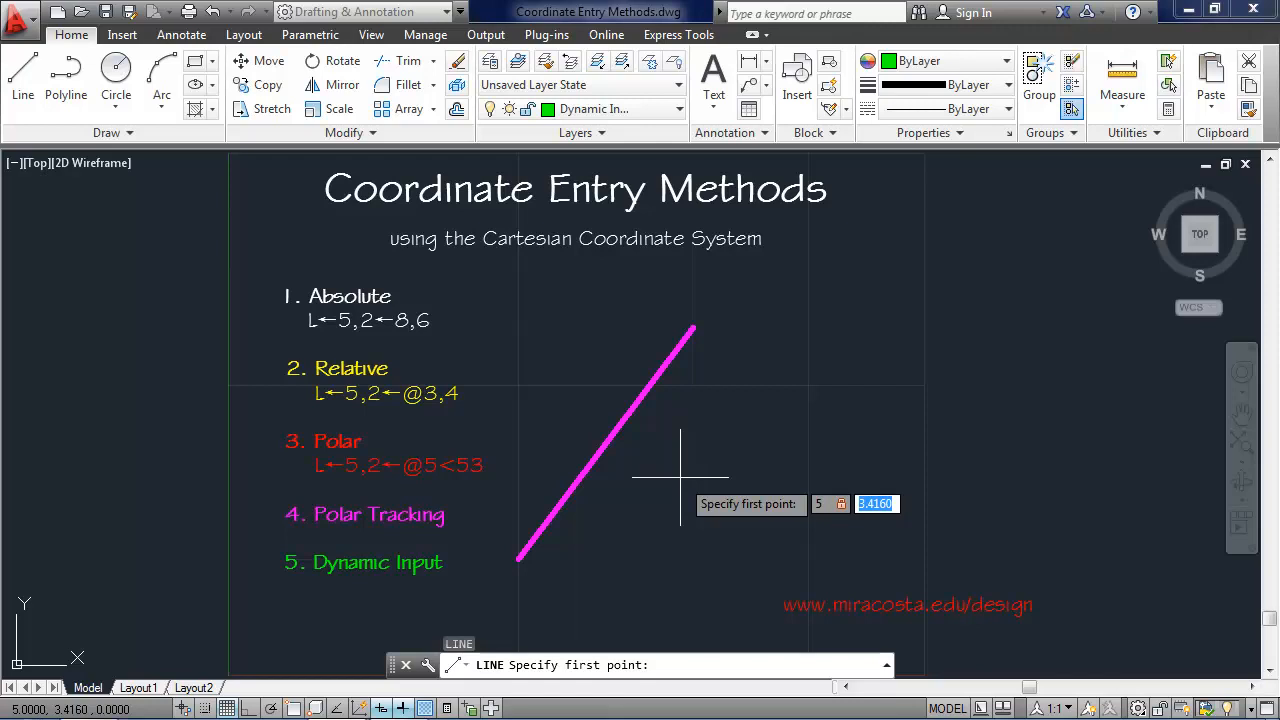
type("2")
key("Return")
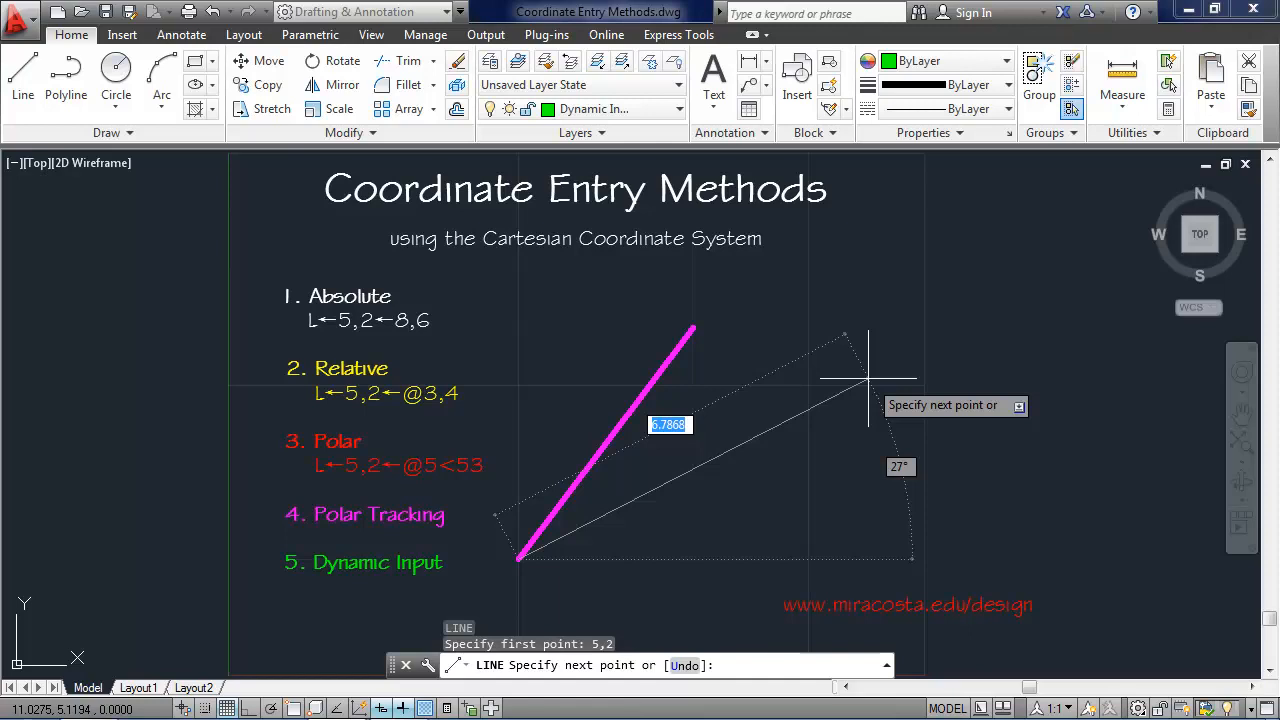
type("5")
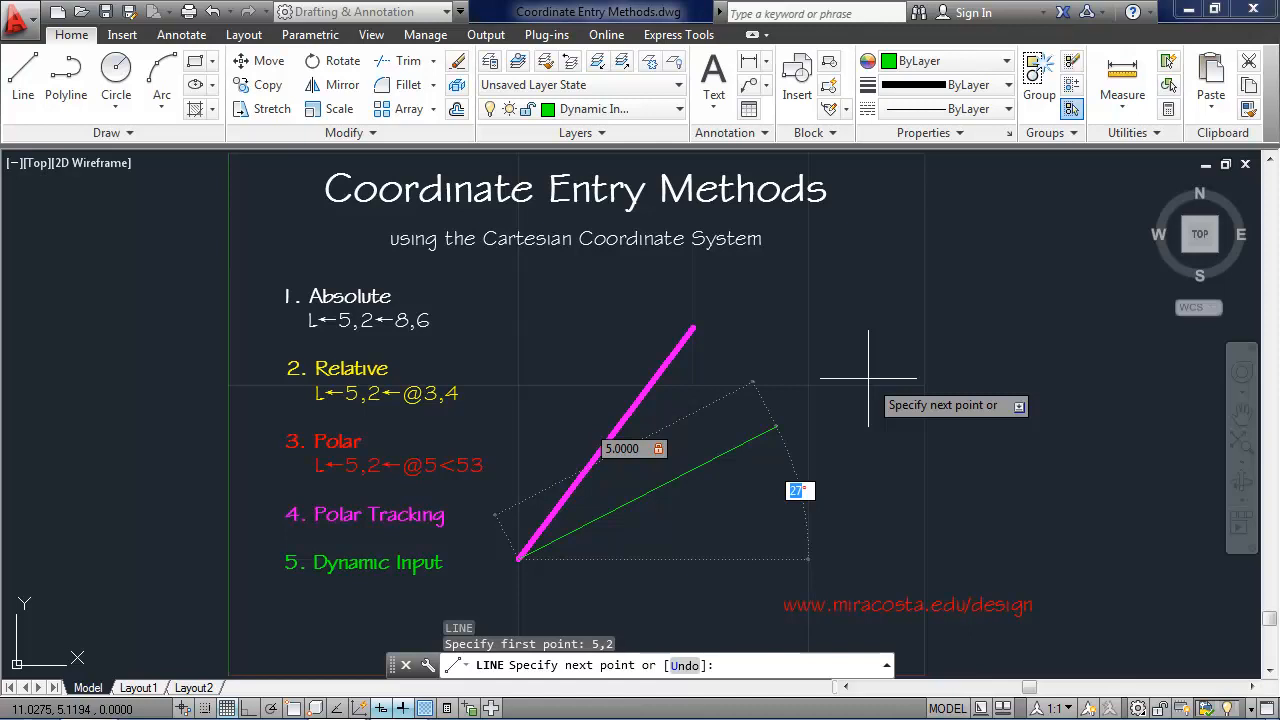
type("53")
key("Return")
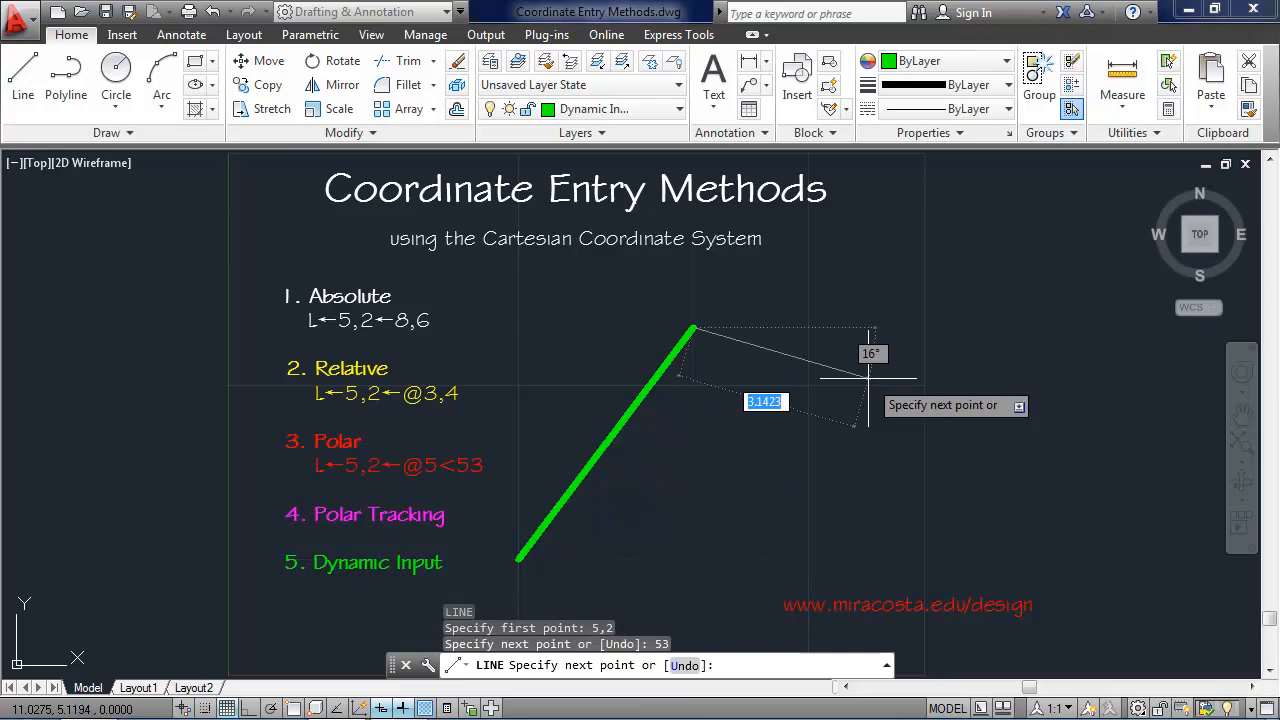
key("Return")
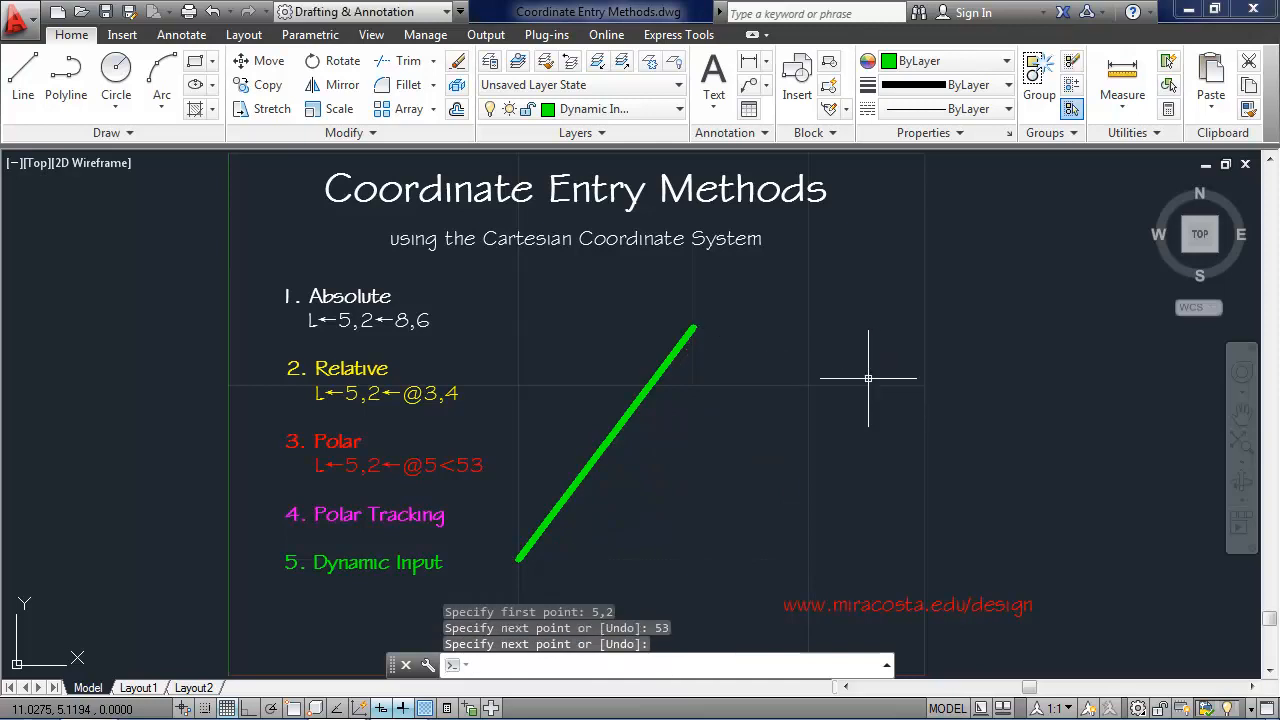